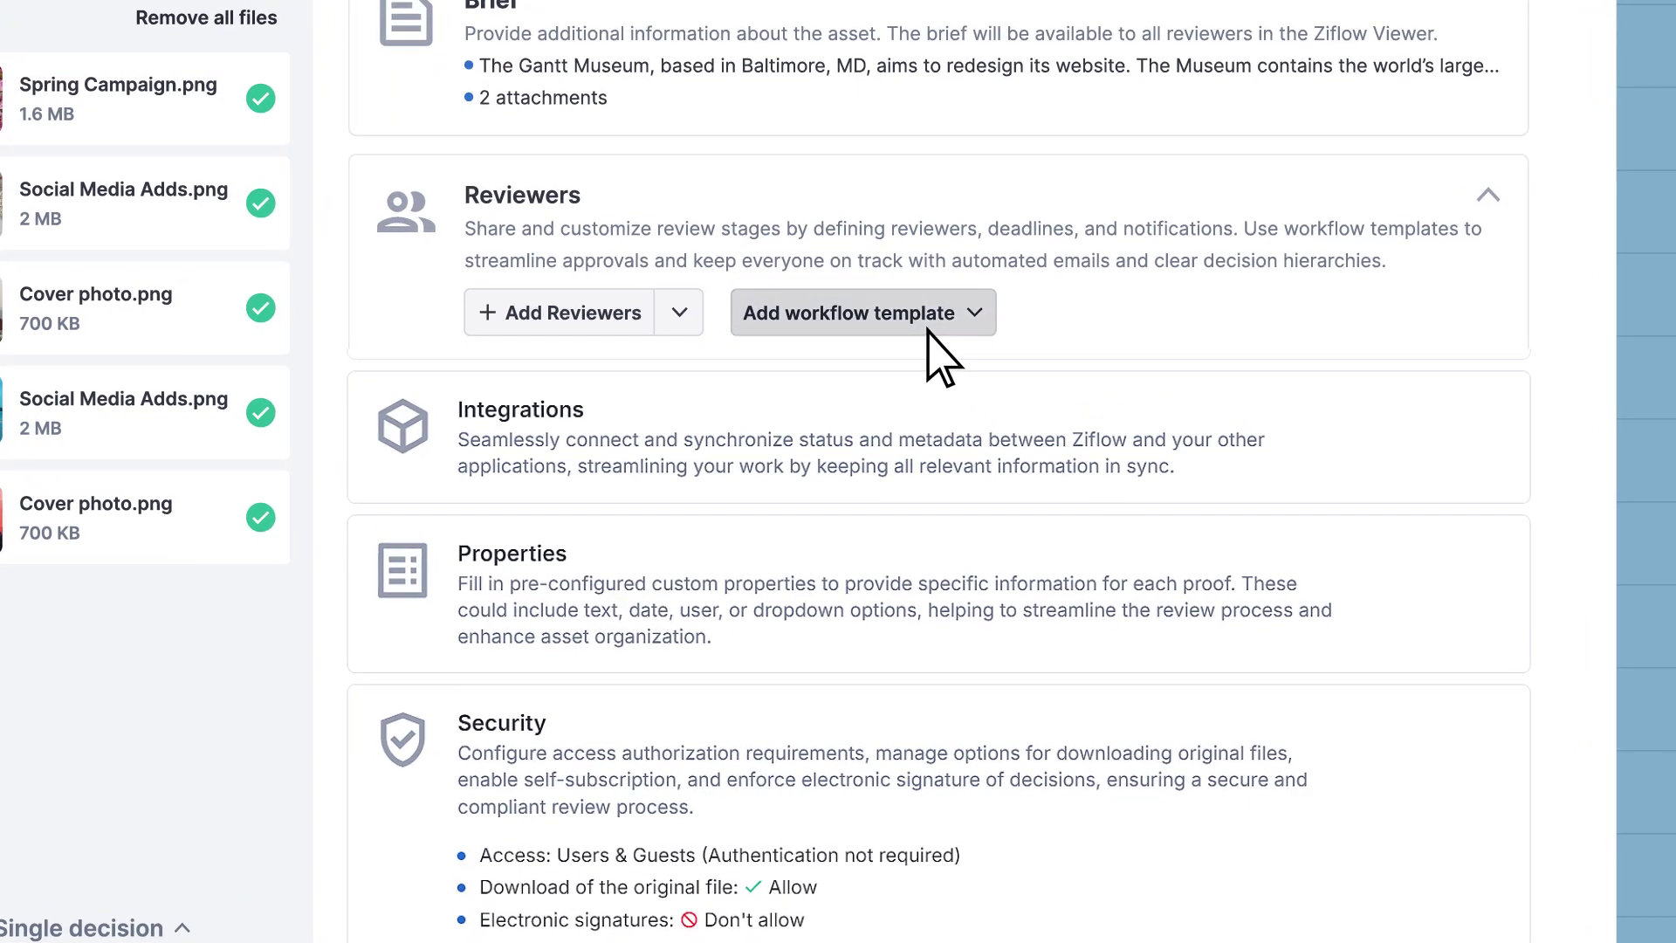
- Apply the Marketing workflow template to the Print Ad Review proof
{"action": "left_click", "coordinate": [926, 331]}
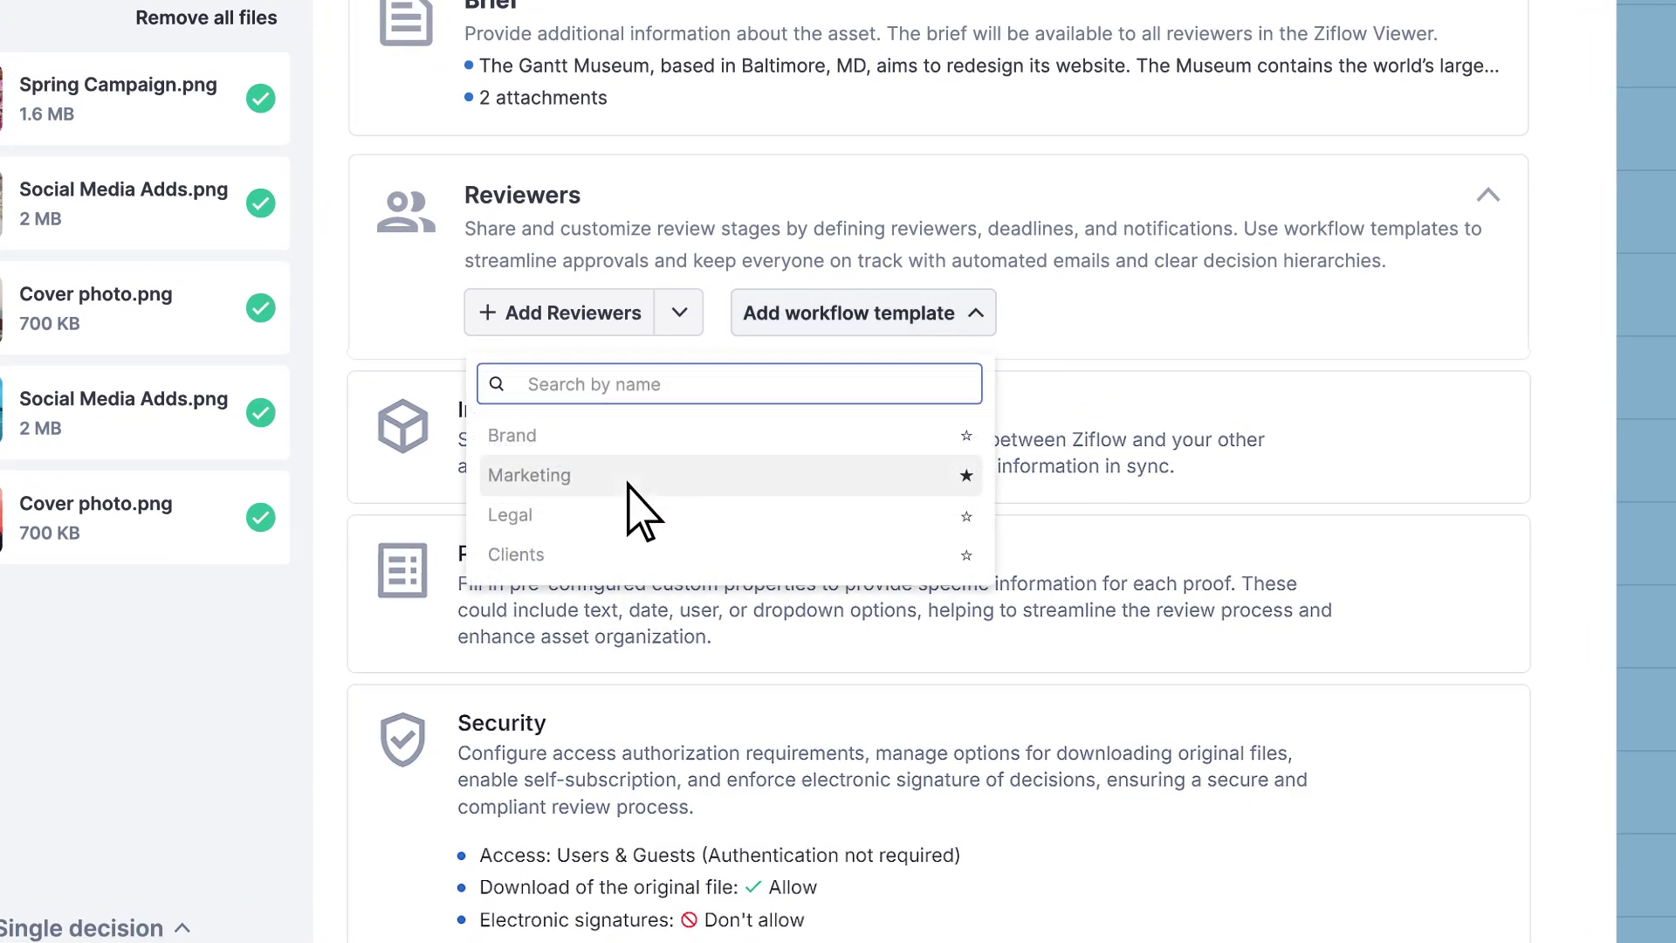
{"action": "left_click", "coordinate": [626, 479]}
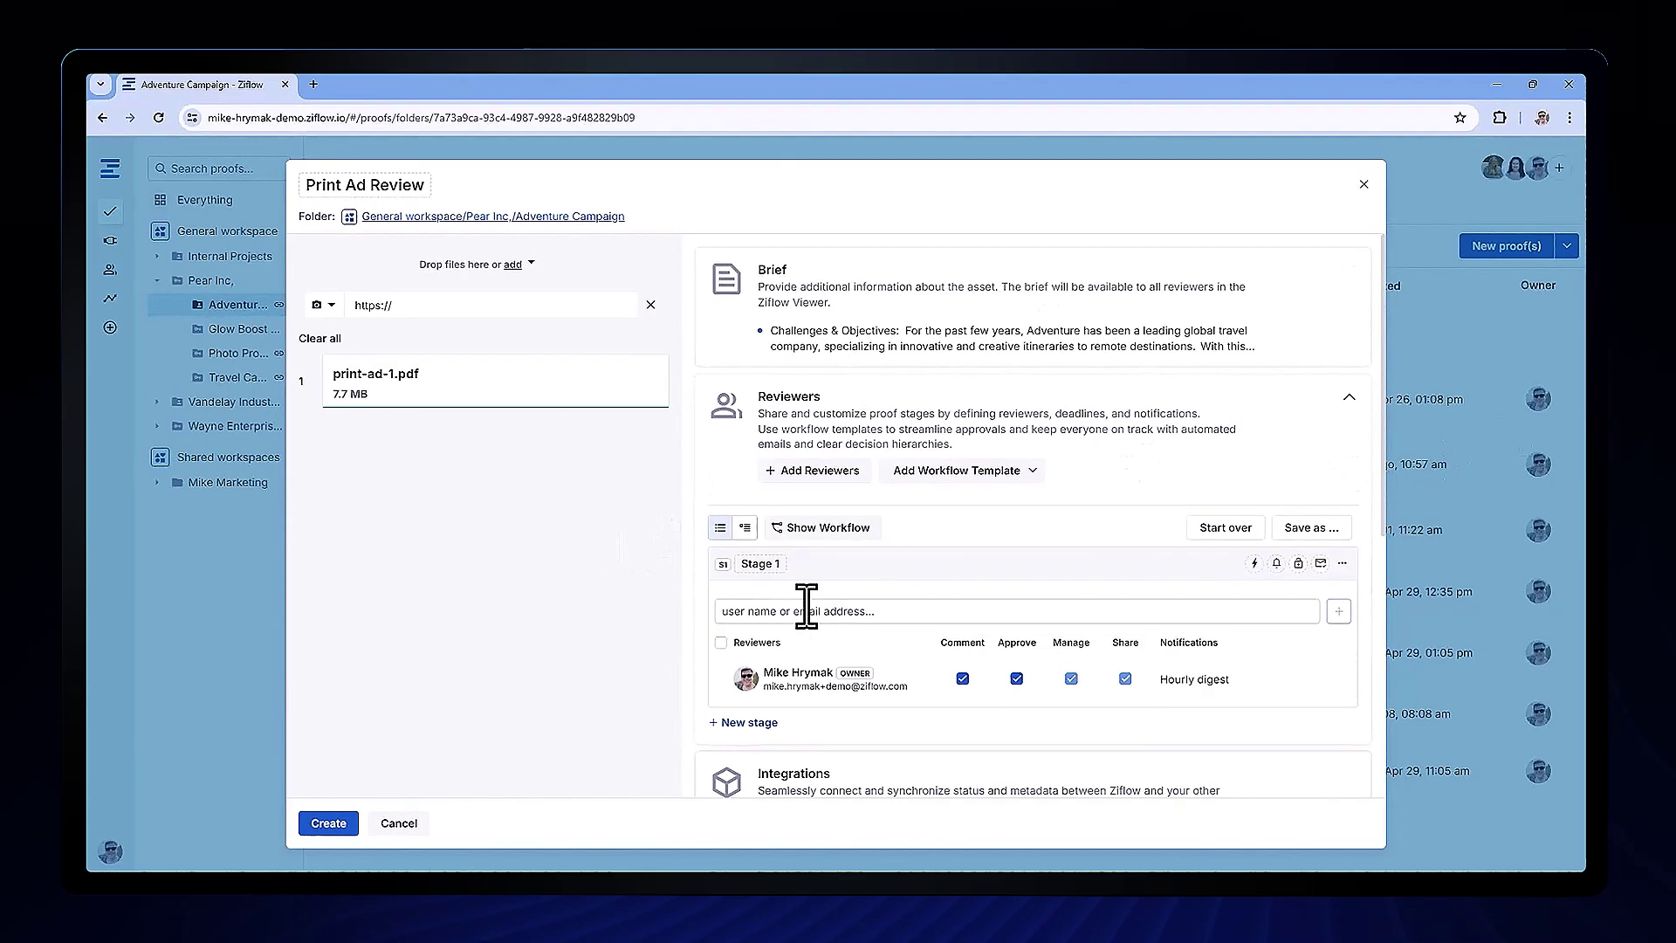
{"action": "type", "text": "Design R"}
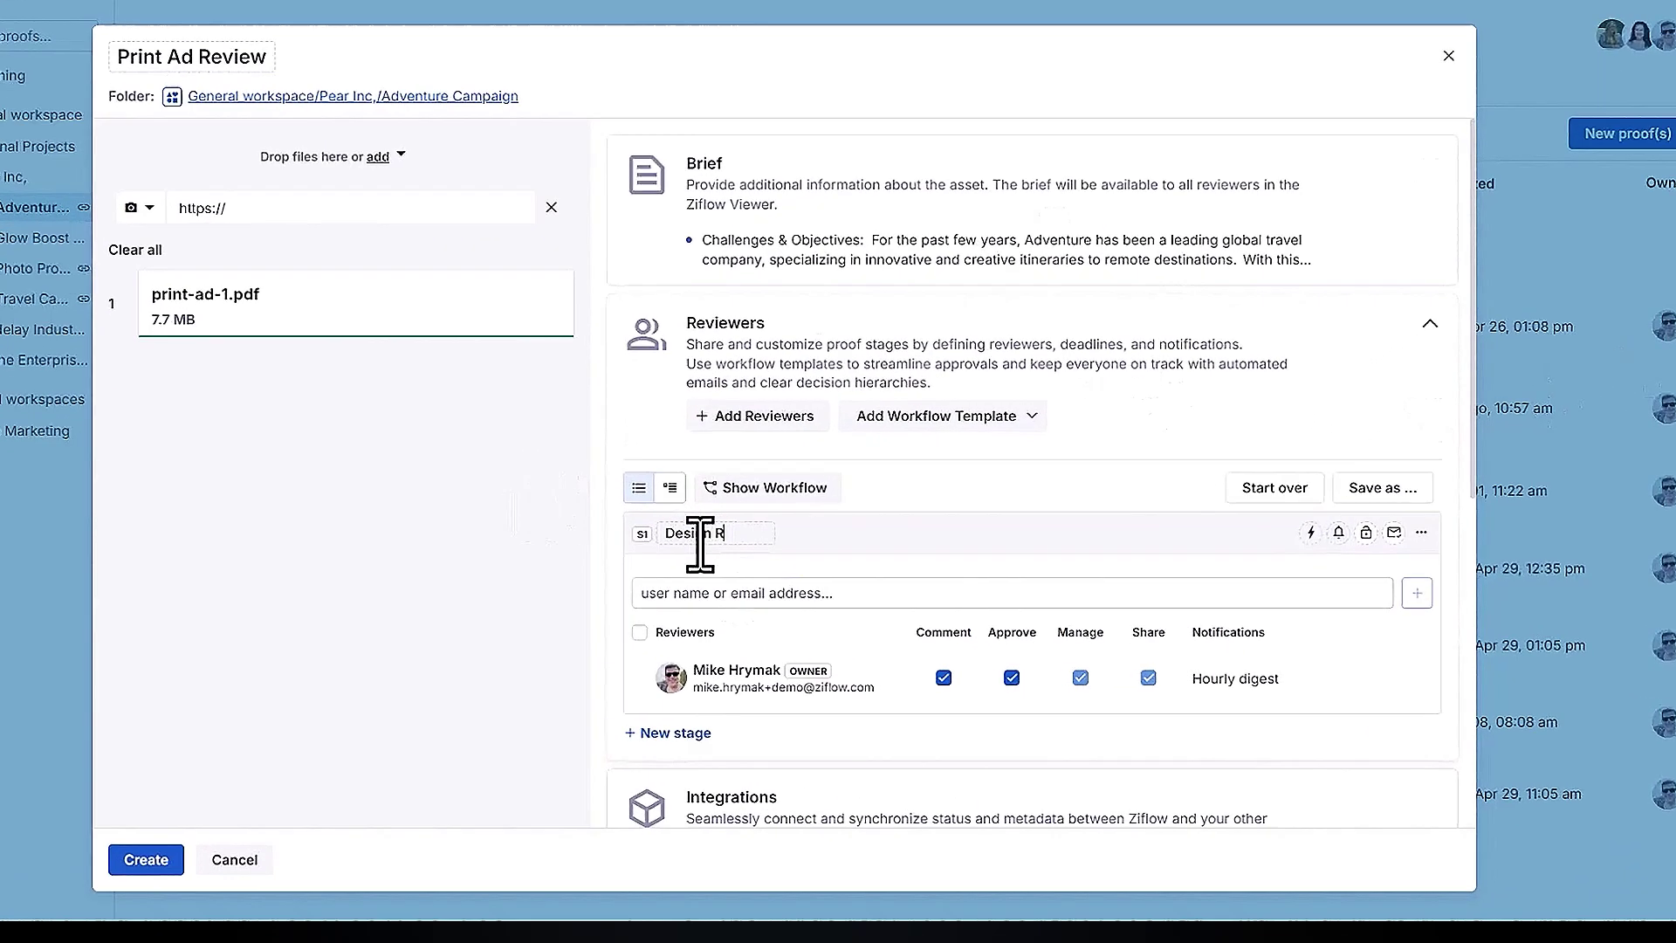
{"action": "type", "text": "eview"}
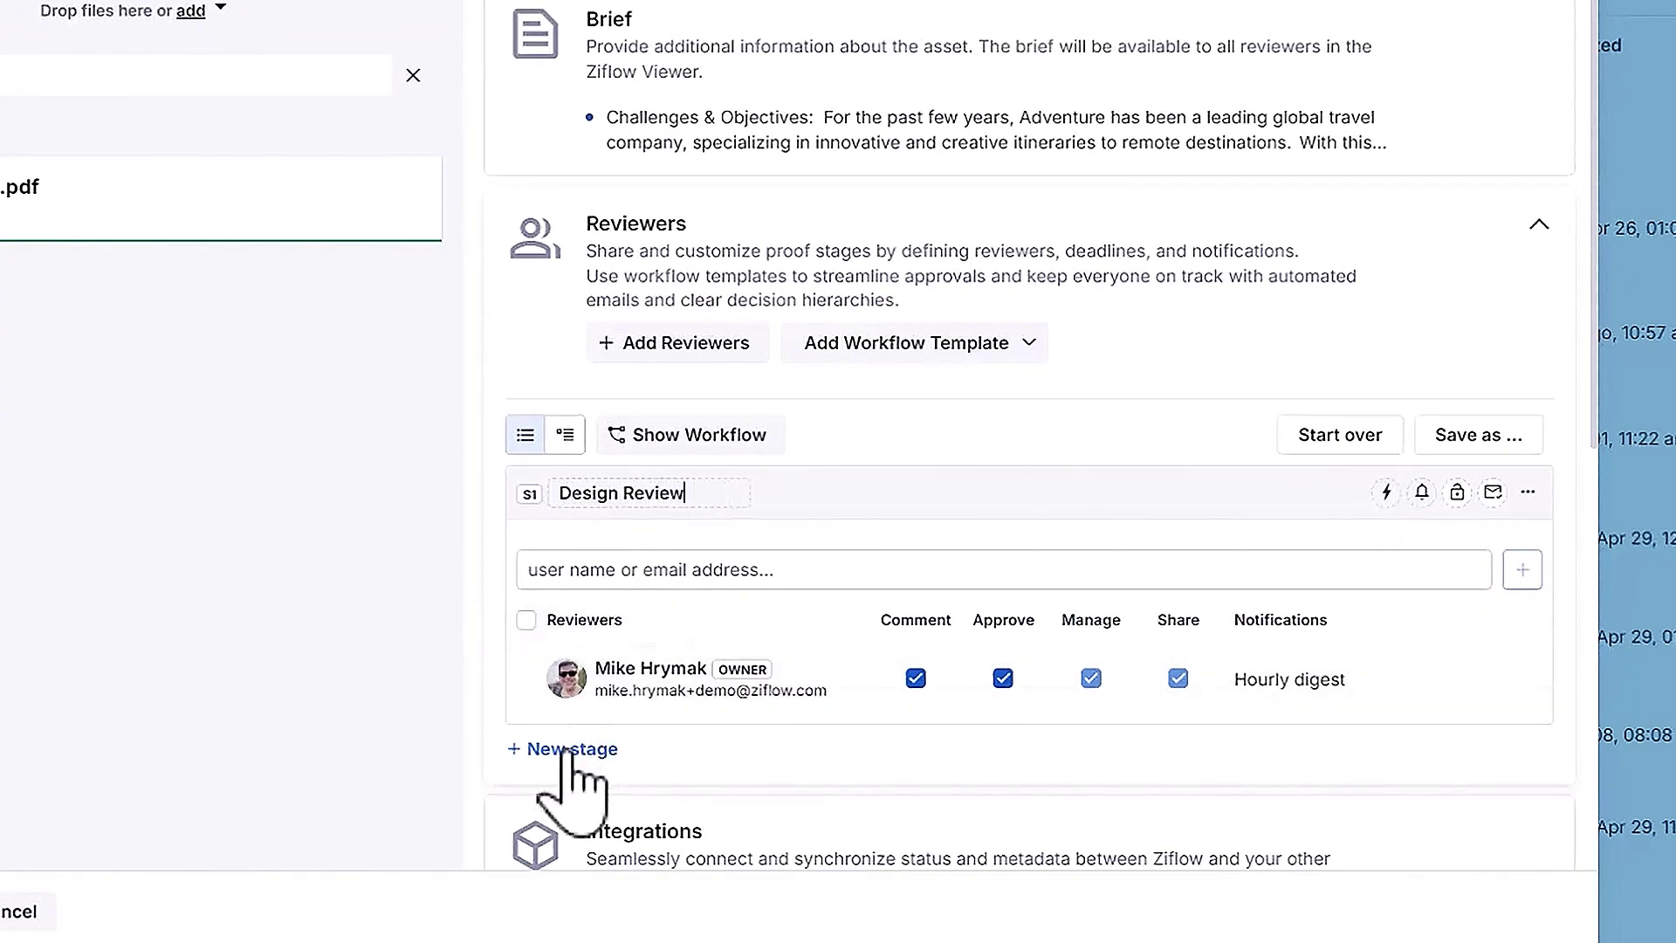
- Add two new stages named Creative Director Review and Client Review after Design Review
{"action": "left_click", "coordinate": [582, 747]}
{"action": "left_click", "coordinate": [606, 638]}
{"action": "type", "text": "Creative Director Review"}
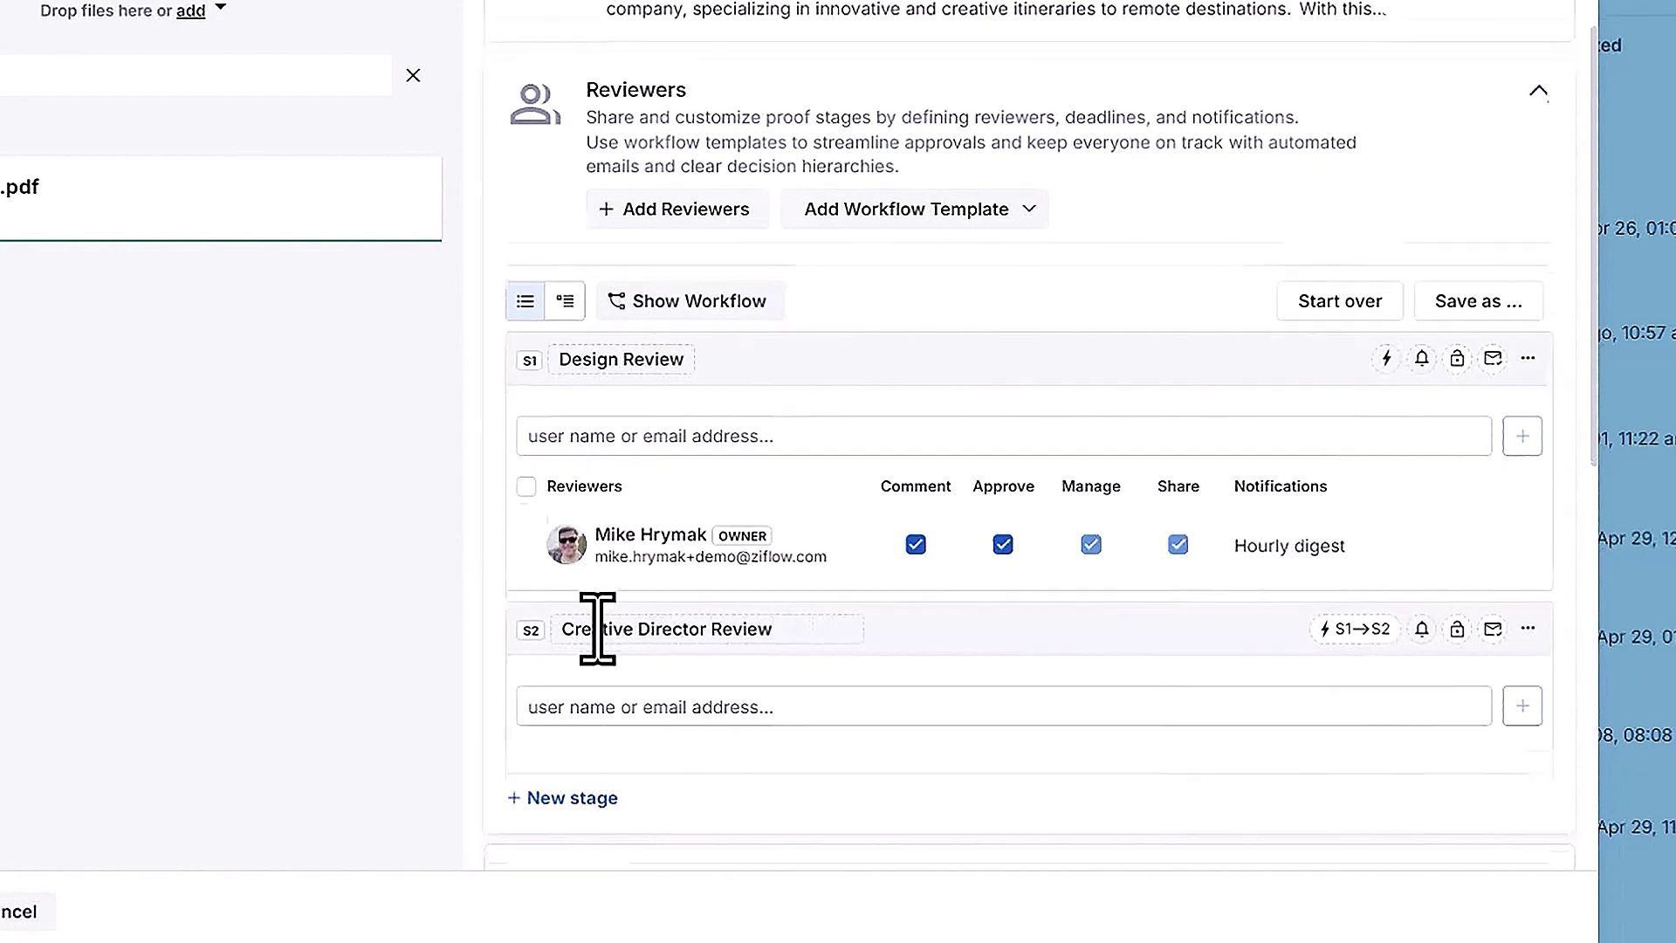
{"action": "scroll", "coordinate": [597, 621], "scroll_direction": "down", "scroll_amount": 3}
{"action": "left_click", "coordinate": [582, 556]}
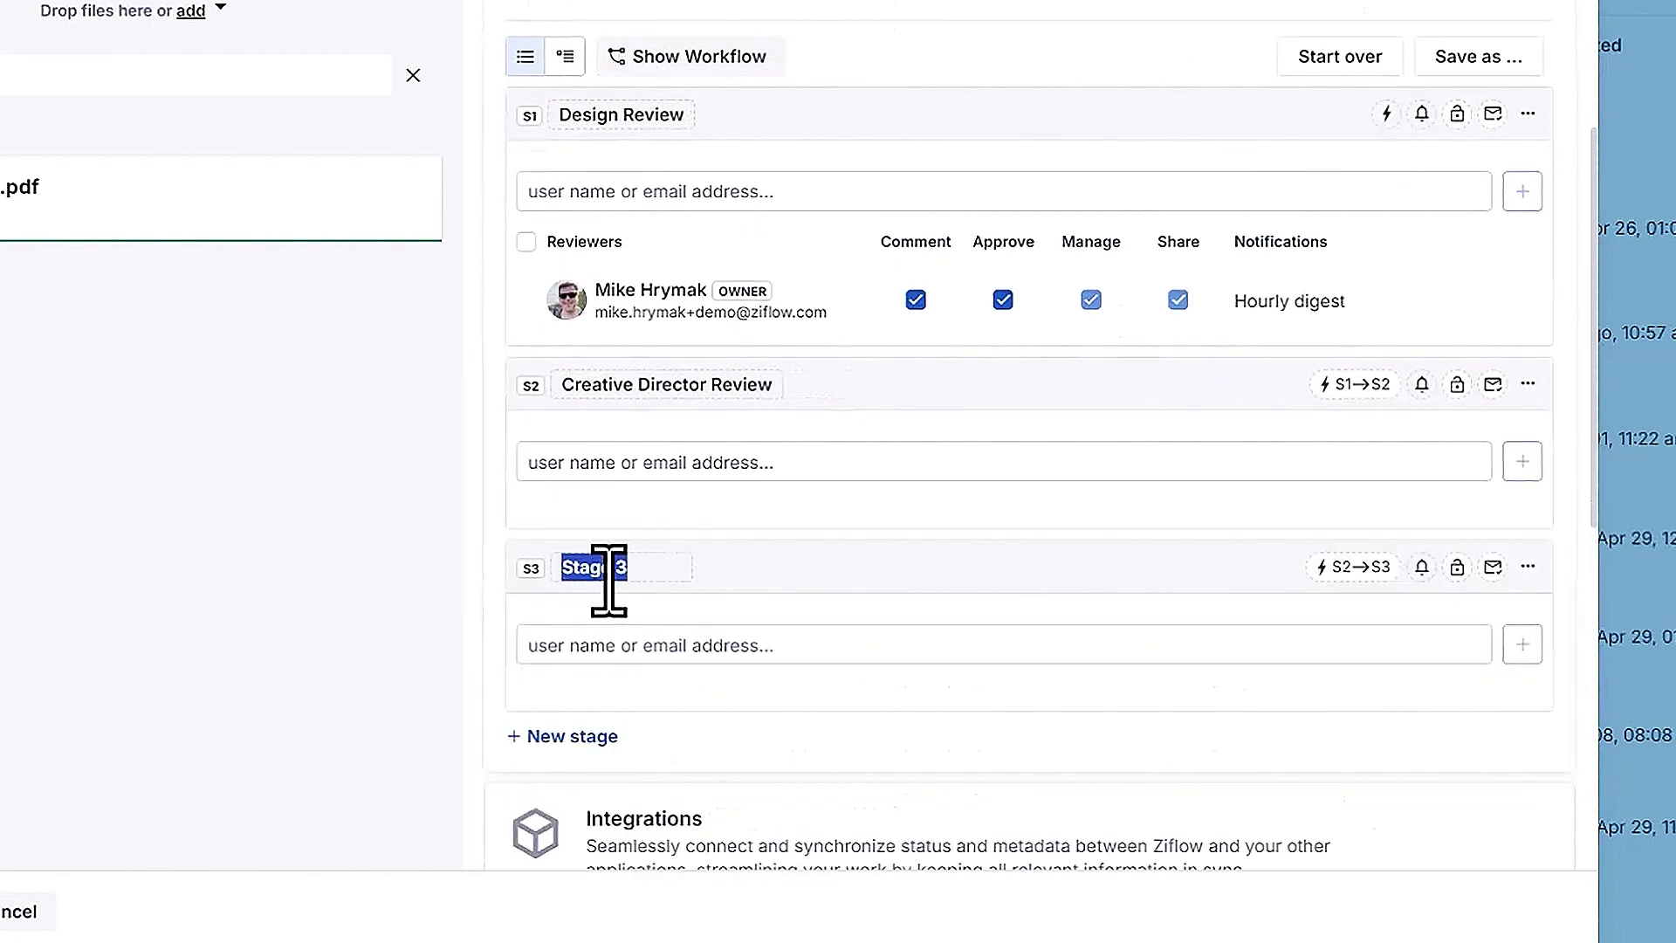
{"action": "type", "text": "Client Review"}
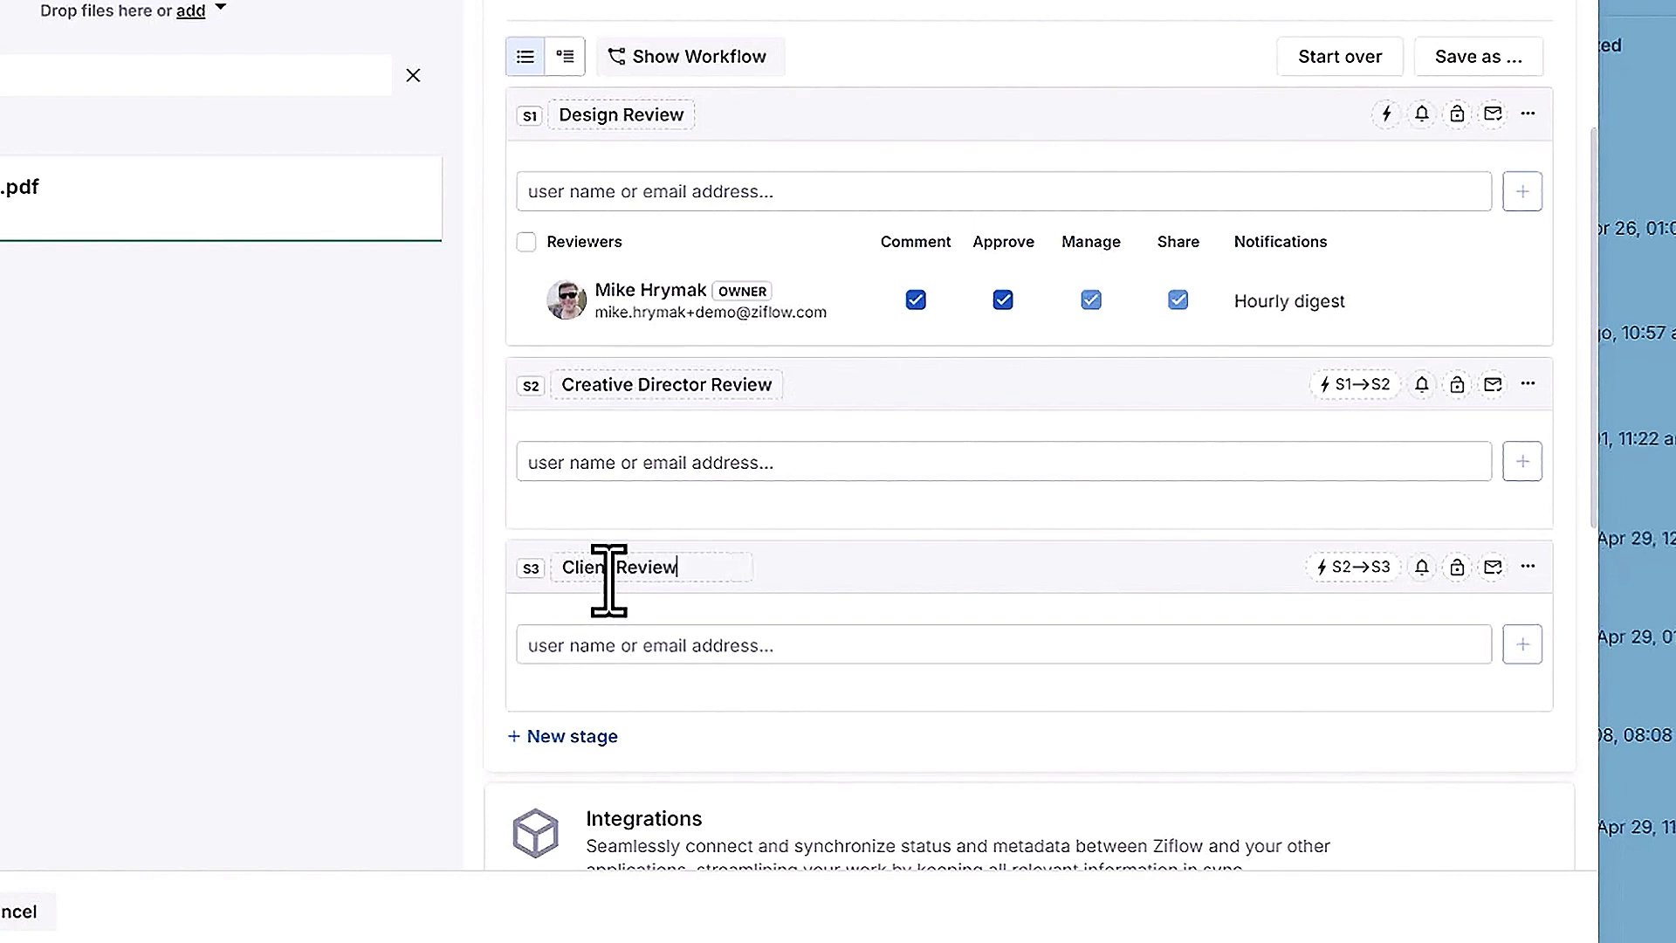
{"action": "key", "text": "Return"}
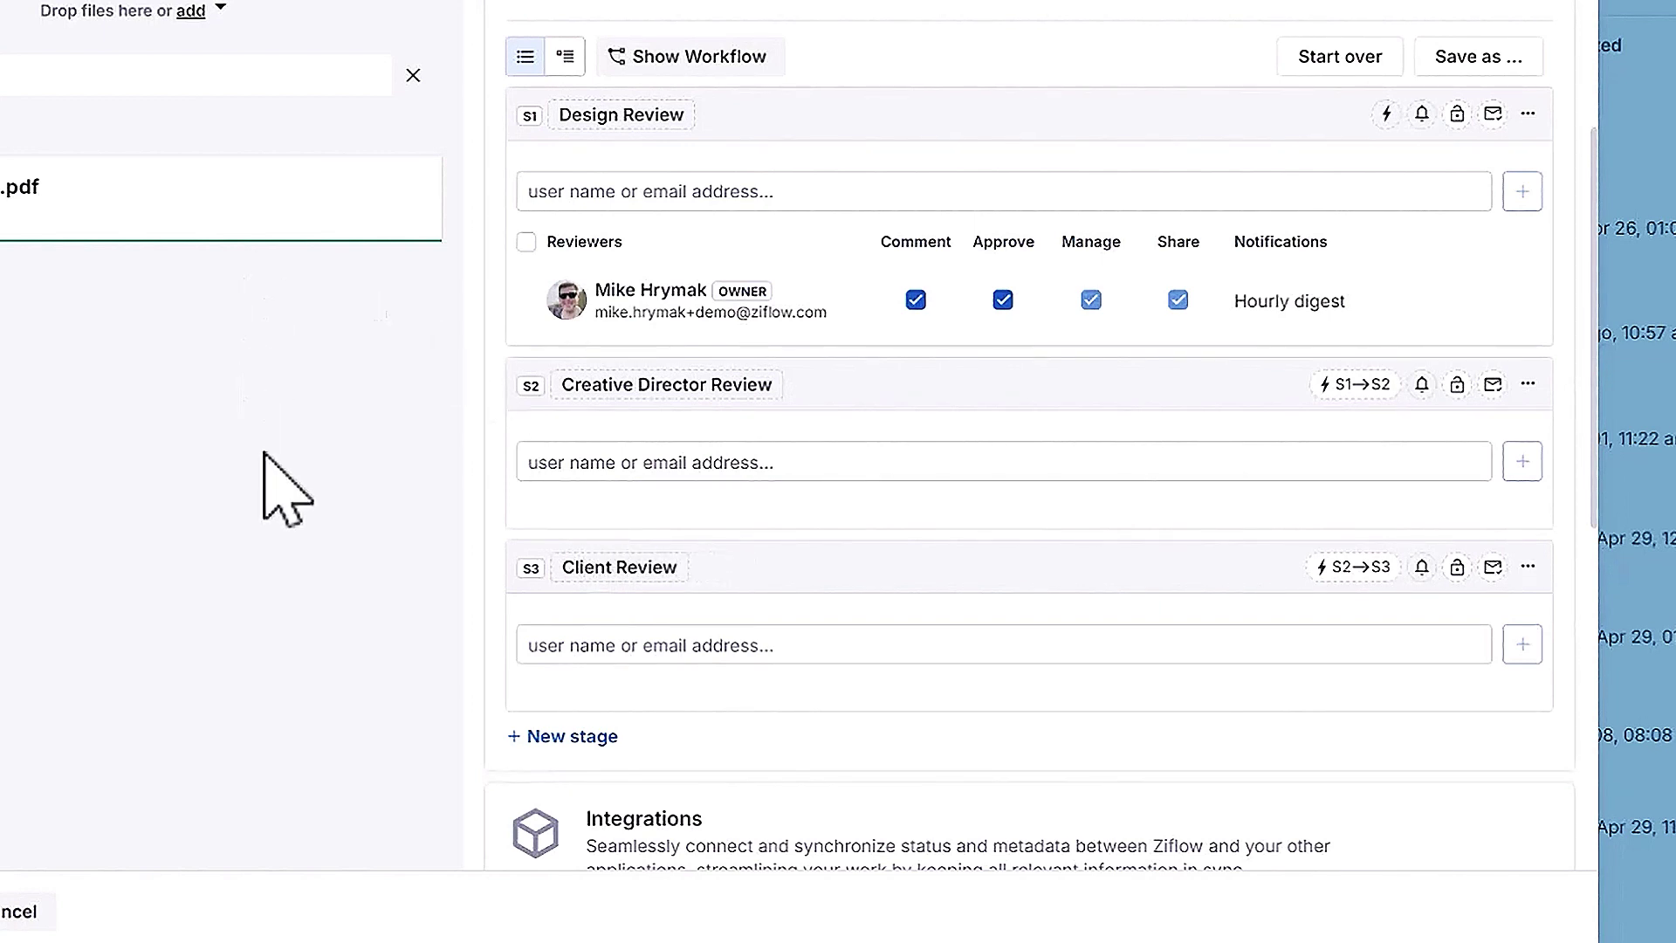
- Add the Design group as Design Review reviewers and grant the designer Approve and Manage
{"action": "left_click", "coordinate": [669, 197]}
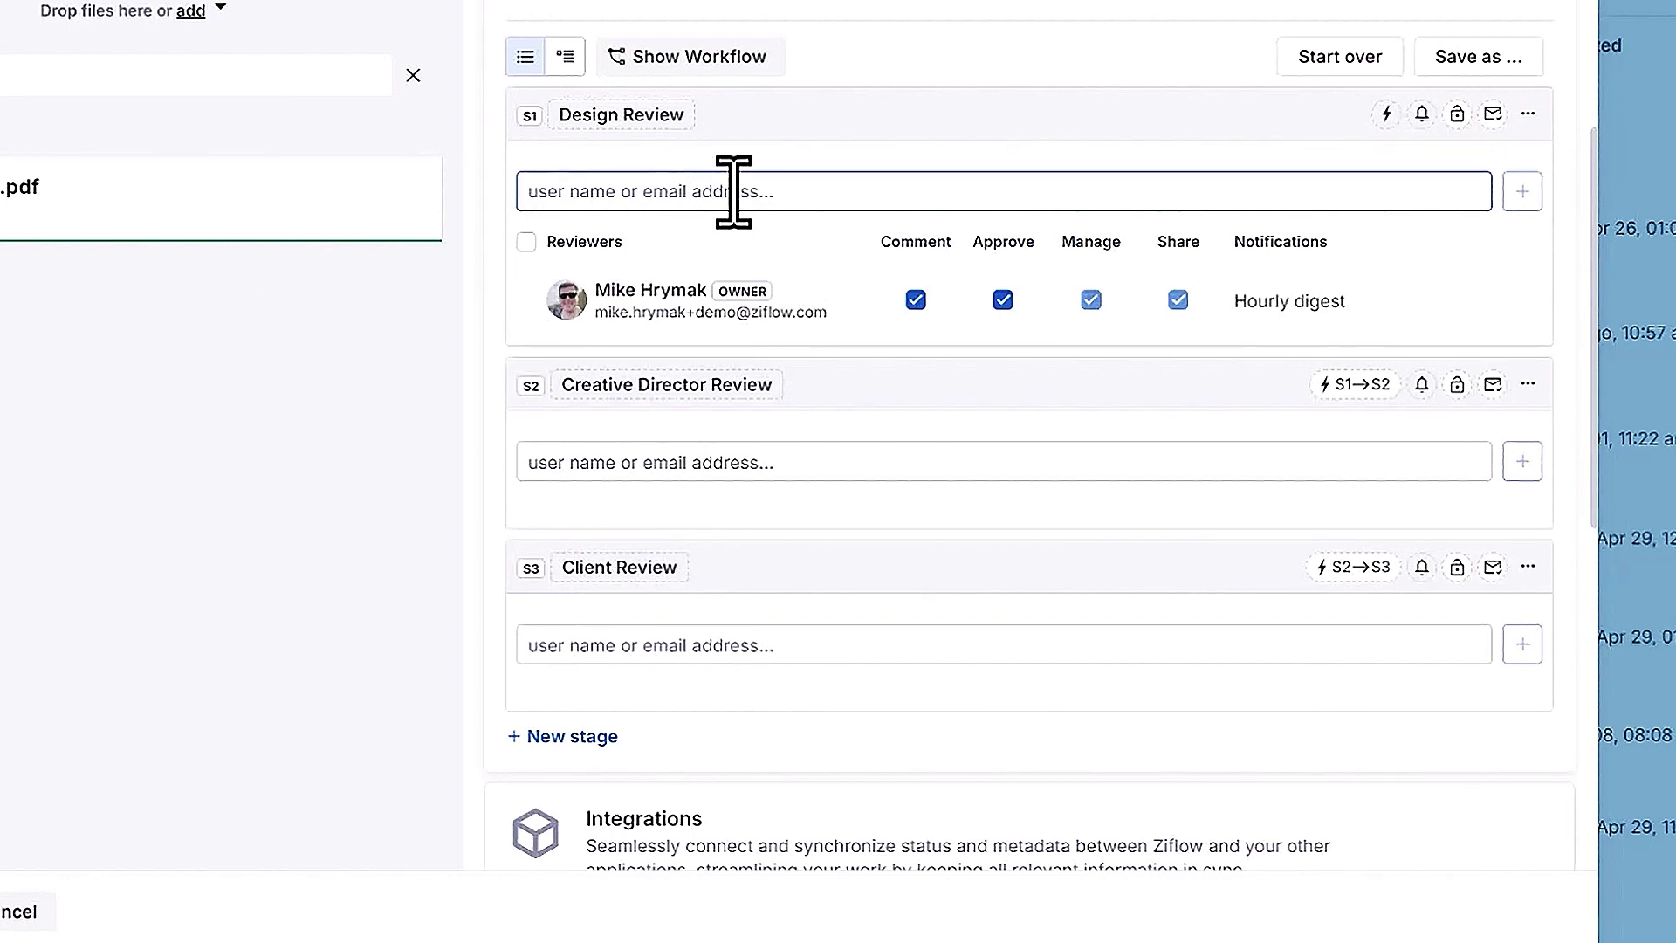
{"action": "left_click", "coordinate": [734, 192]}
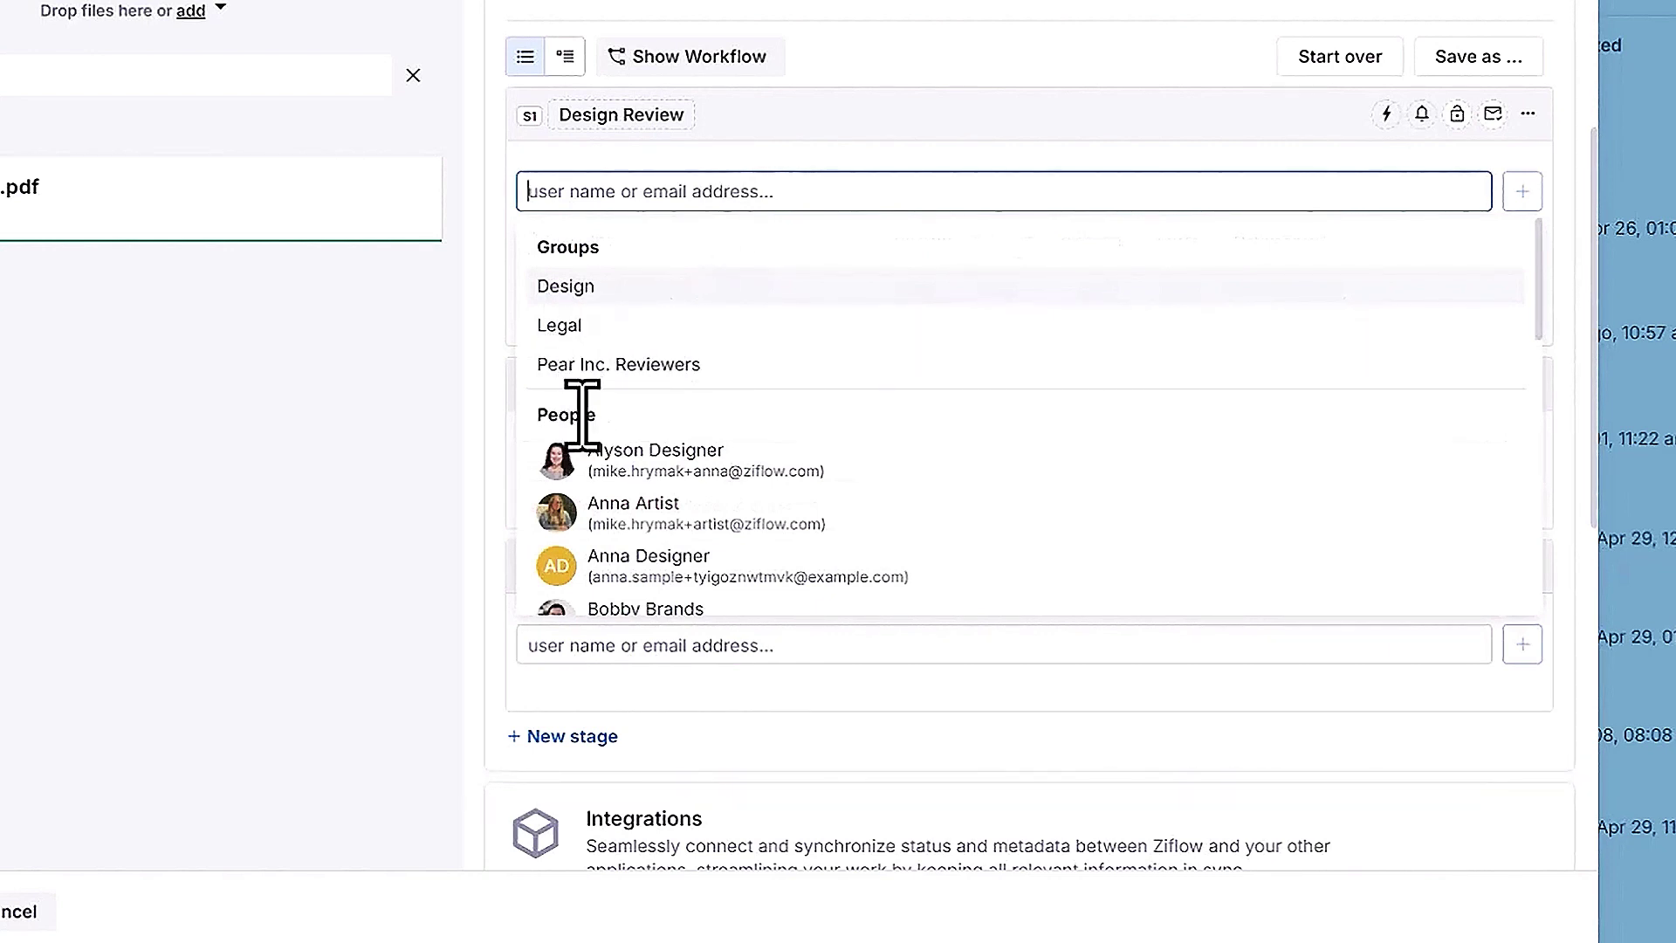
{"action": "left_click", "coordinate": [576, 288]}
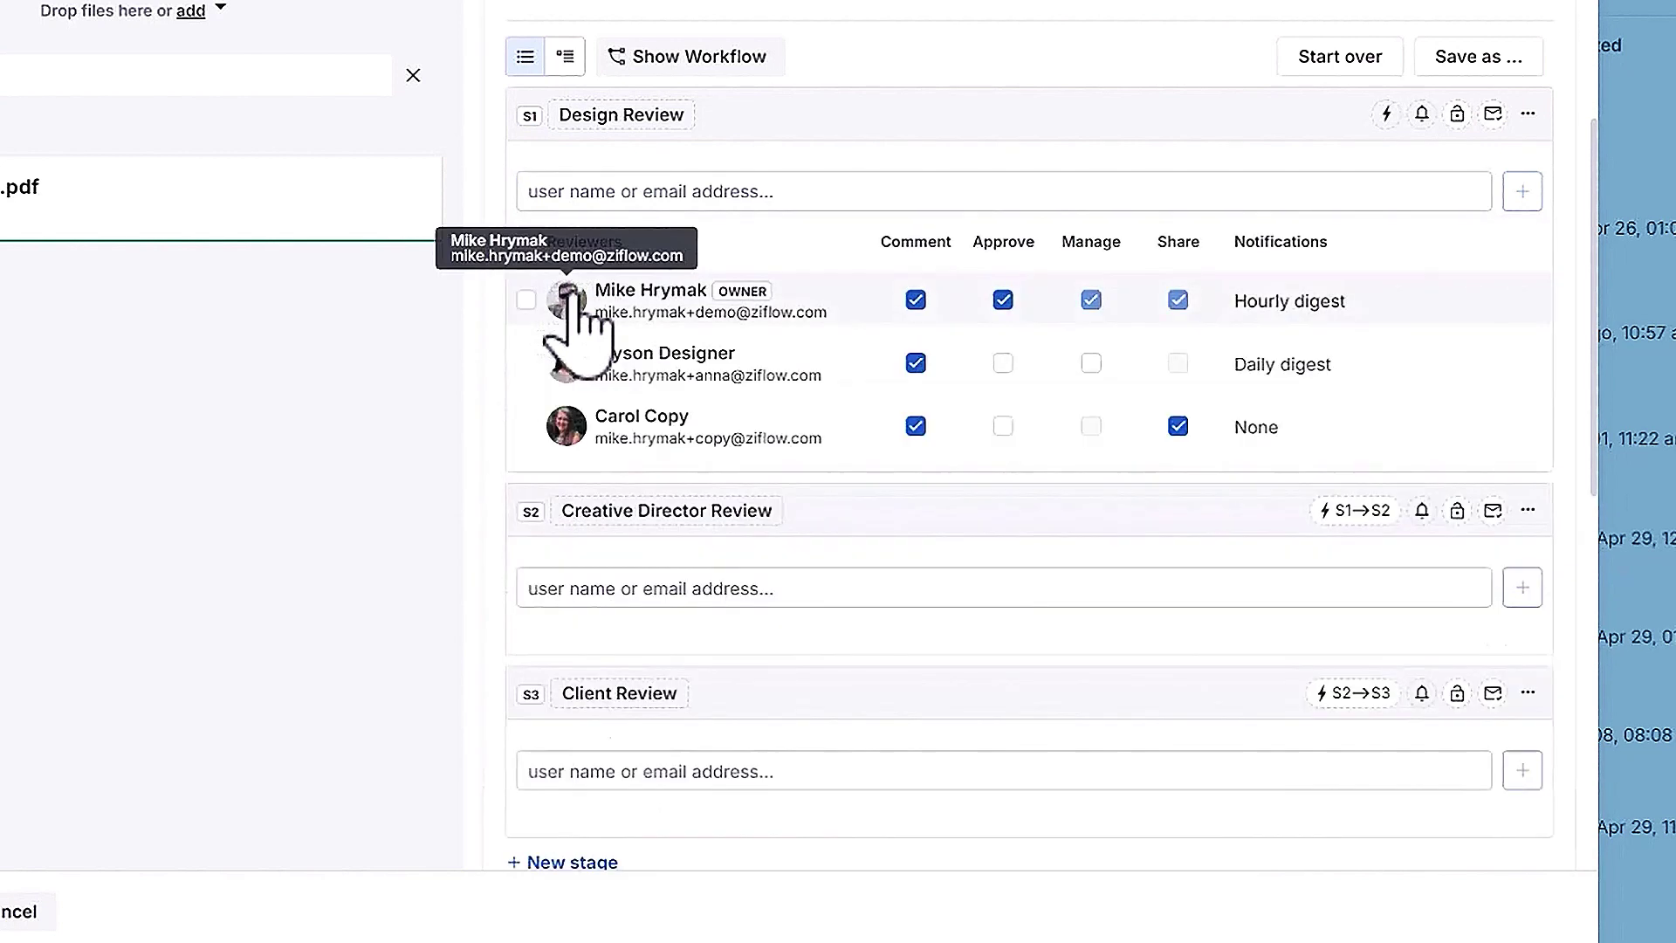
{"action": "left_click", "coordinate": [1003, 363]}
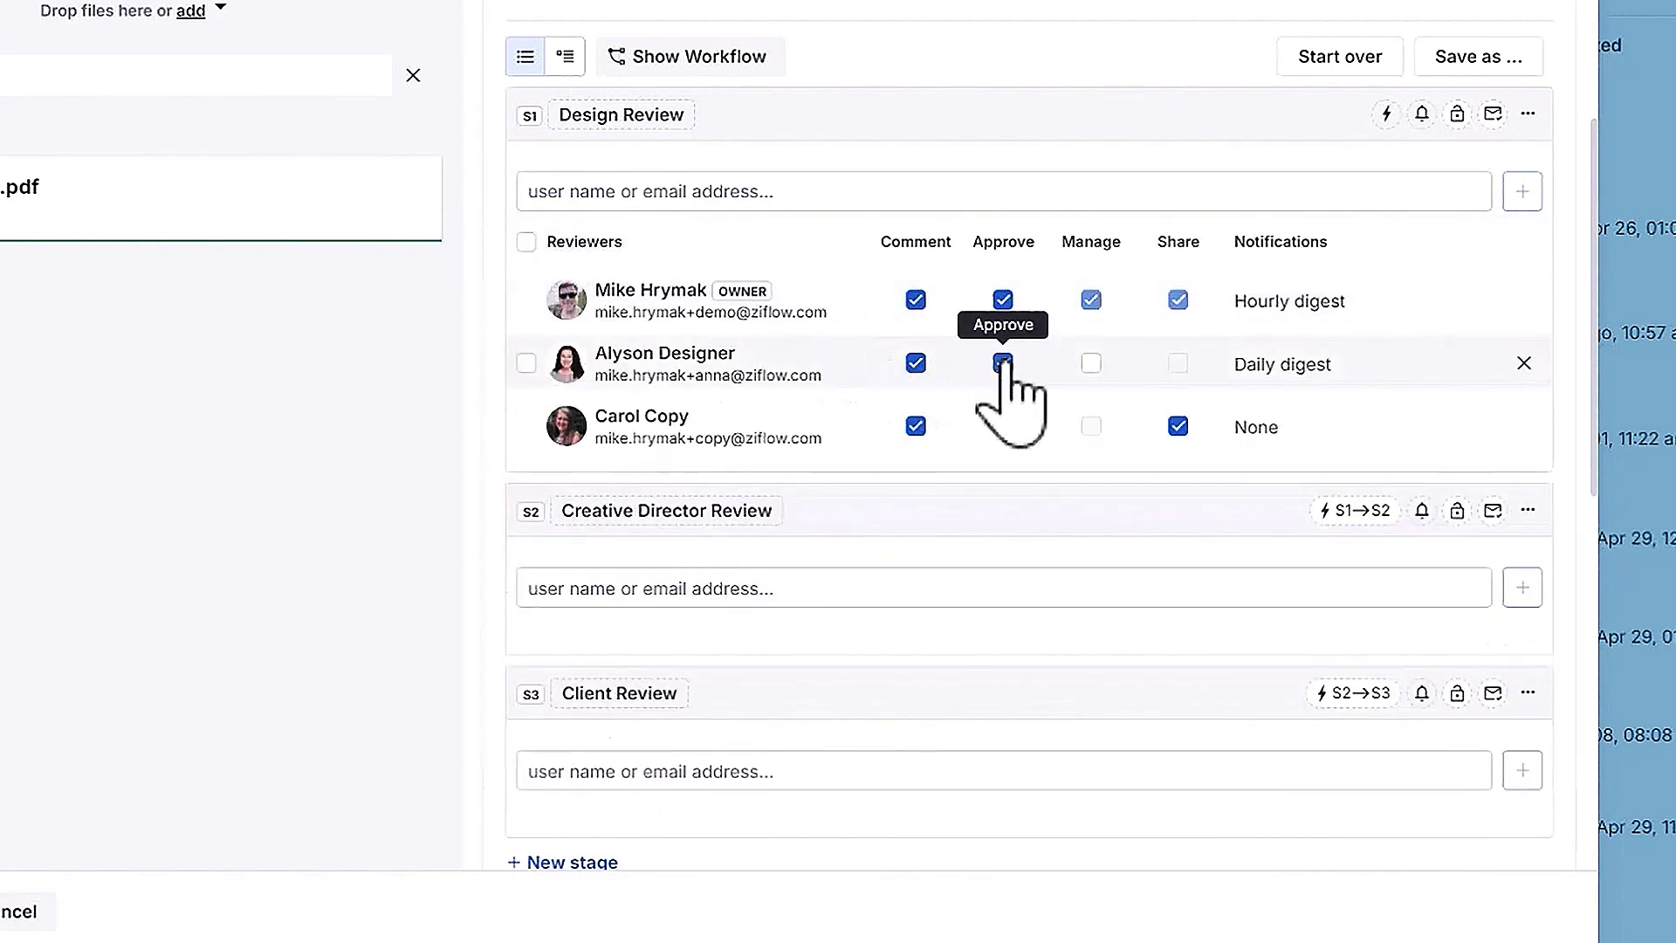
{"action": "left_click", "coordinate": [1091, 362]}
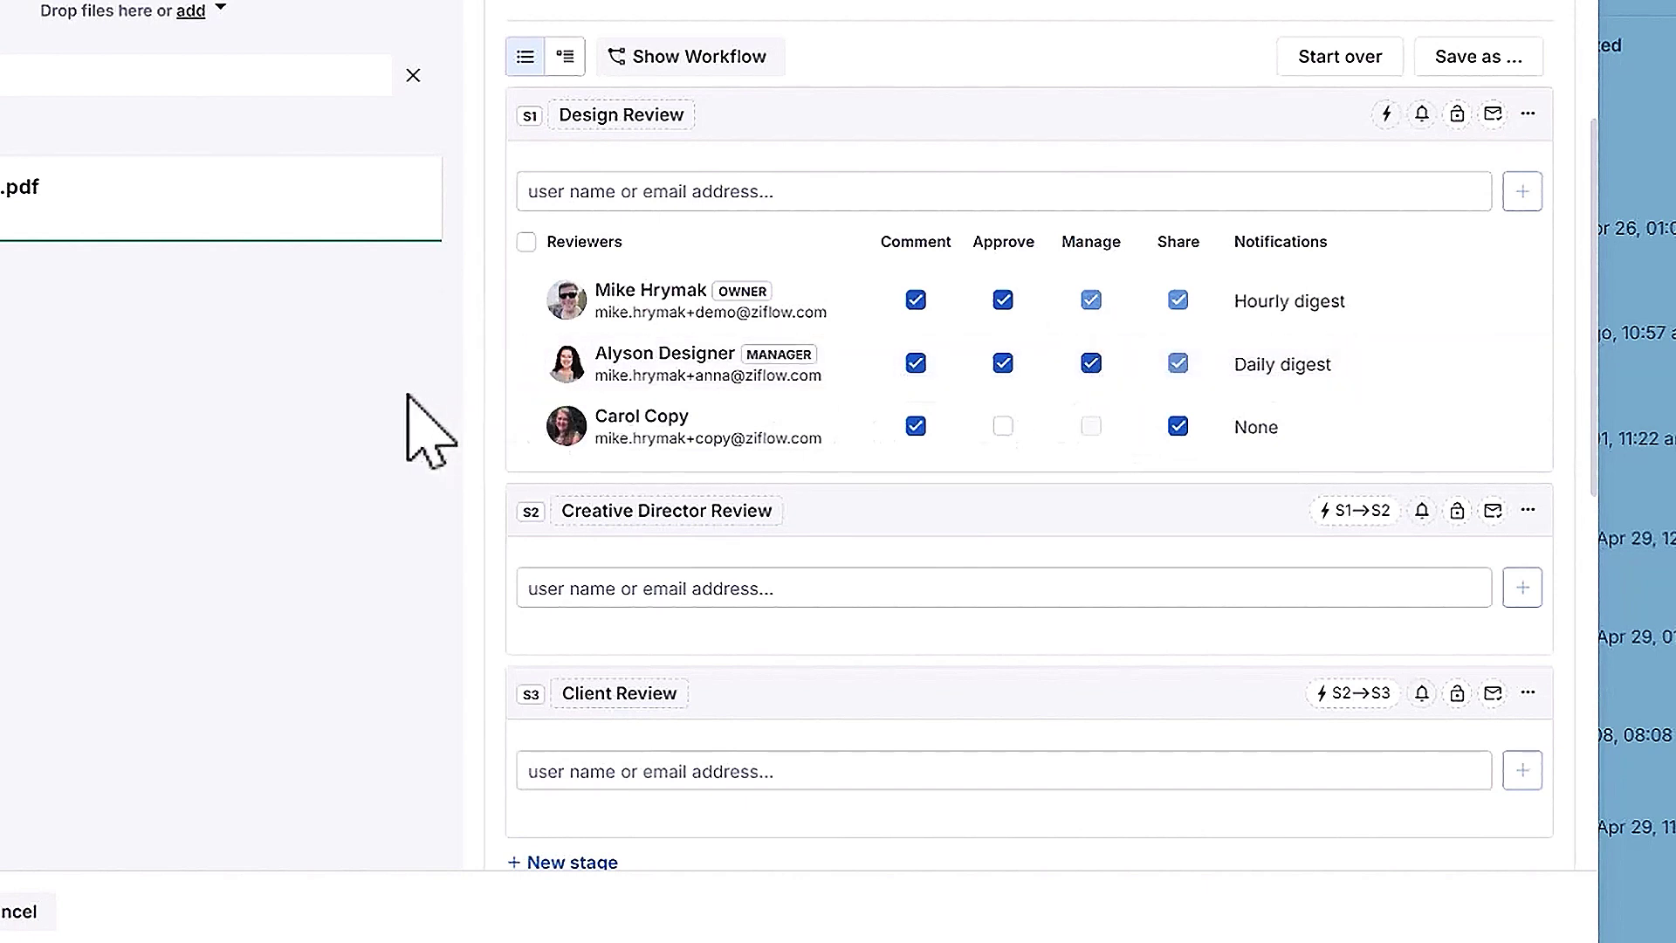
- Set Design Review's deadline to a specific date, 10 May 2024 at 12:00 PM
{"action": "left_click", "coordinate": [1420, 116]}
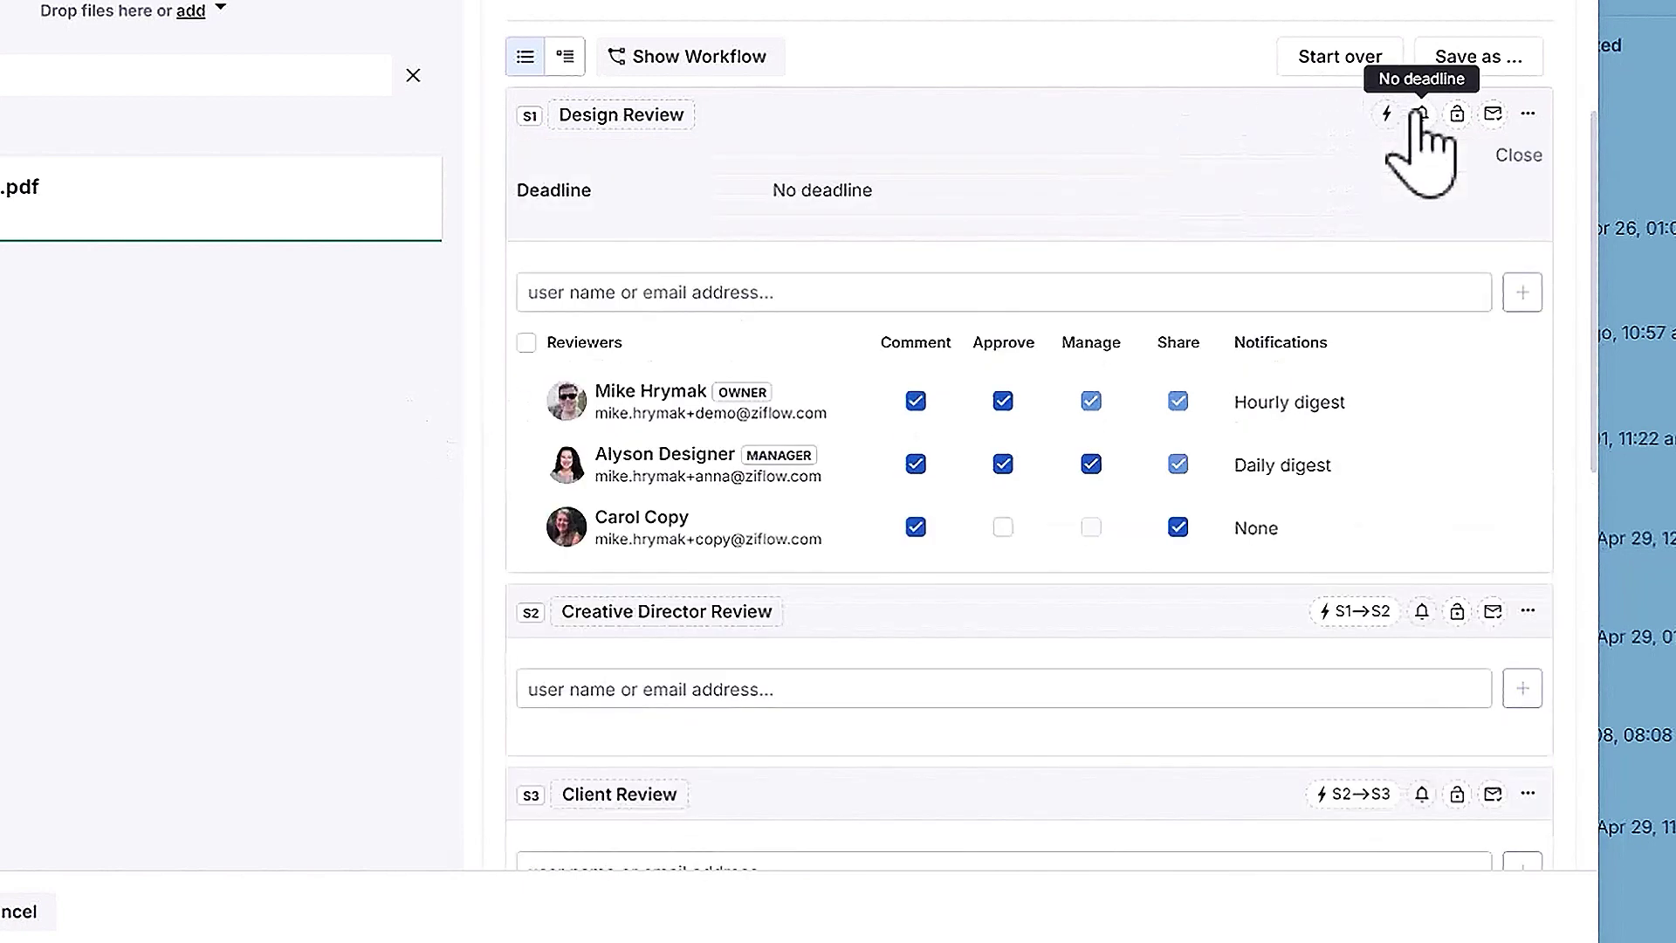
{"action": "left_click", "coordinate": [846, 196]}
{"action": "left_click", "coordinate": [838, 286]}
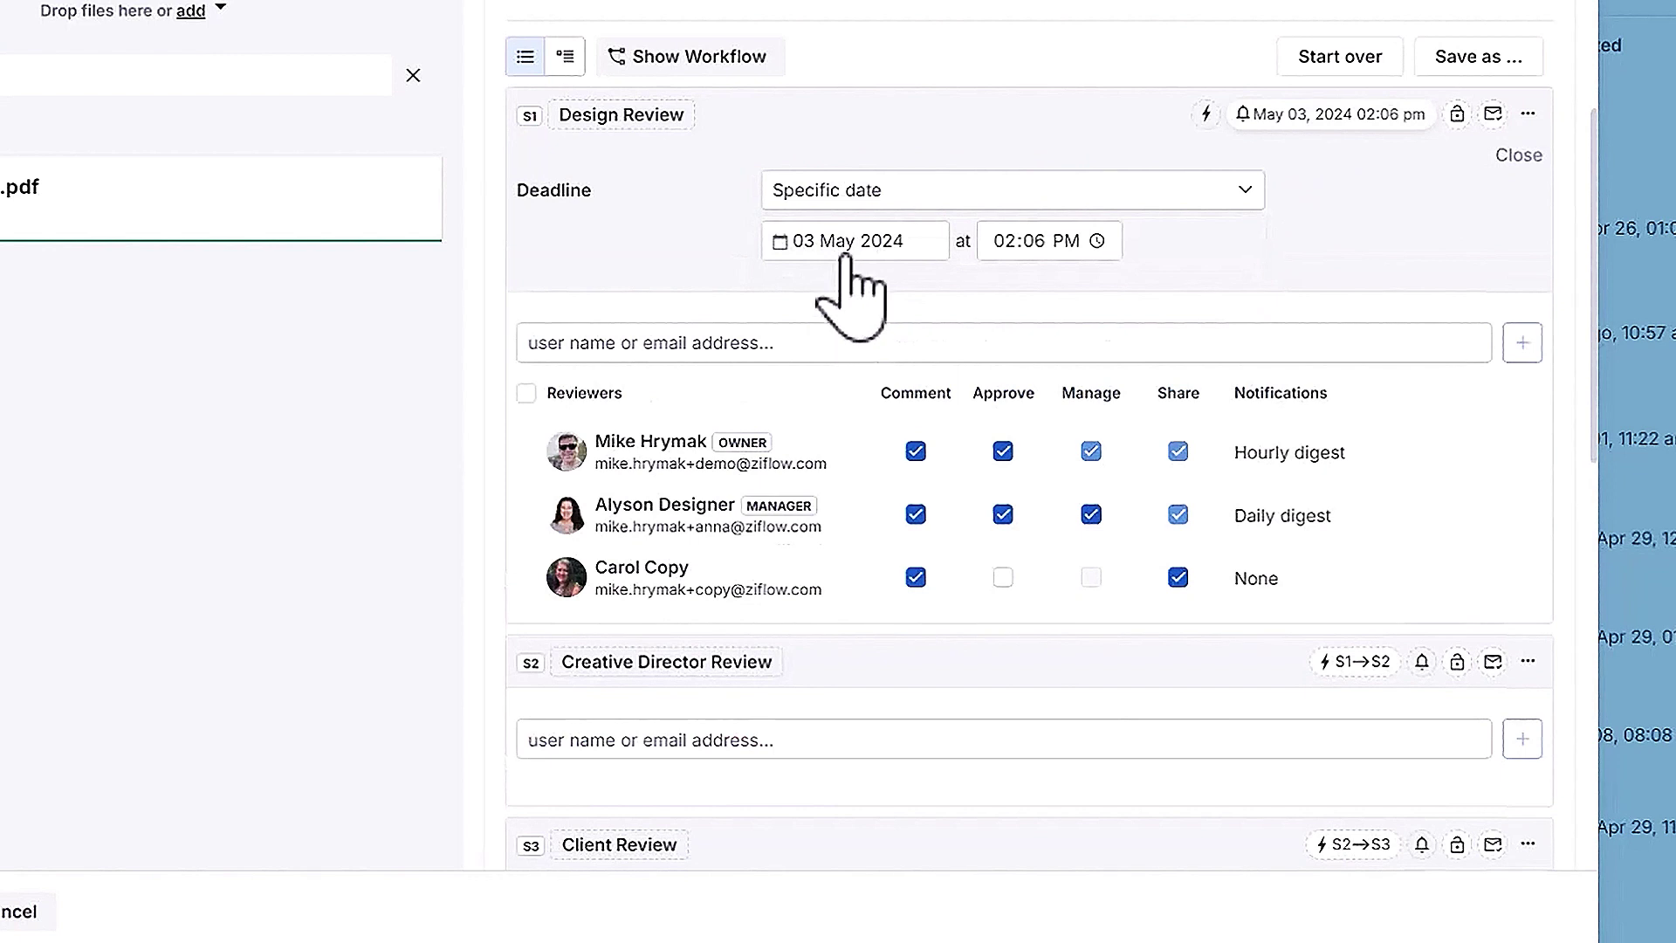
{"action": "left_click", "coordinate": [839, 243]}
{"action": "left_click", "coordinate": [860, 428]}
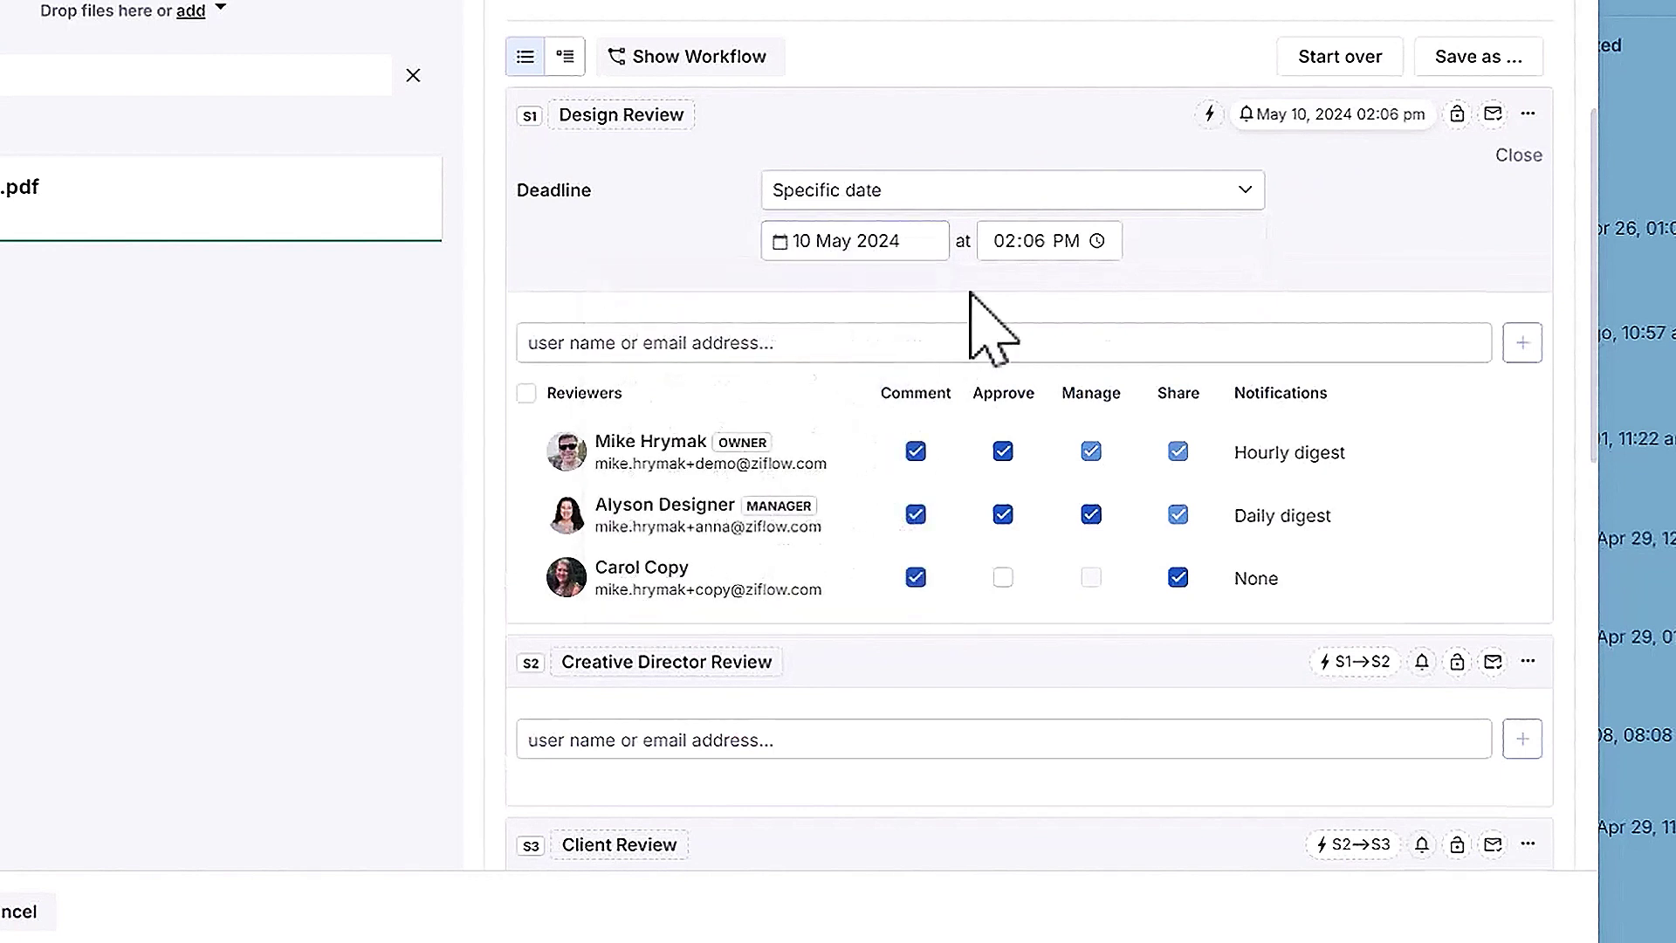
{"action": "left_click", "coordinate": [1001, 241]}
{"action": "key", "text": "Down"}
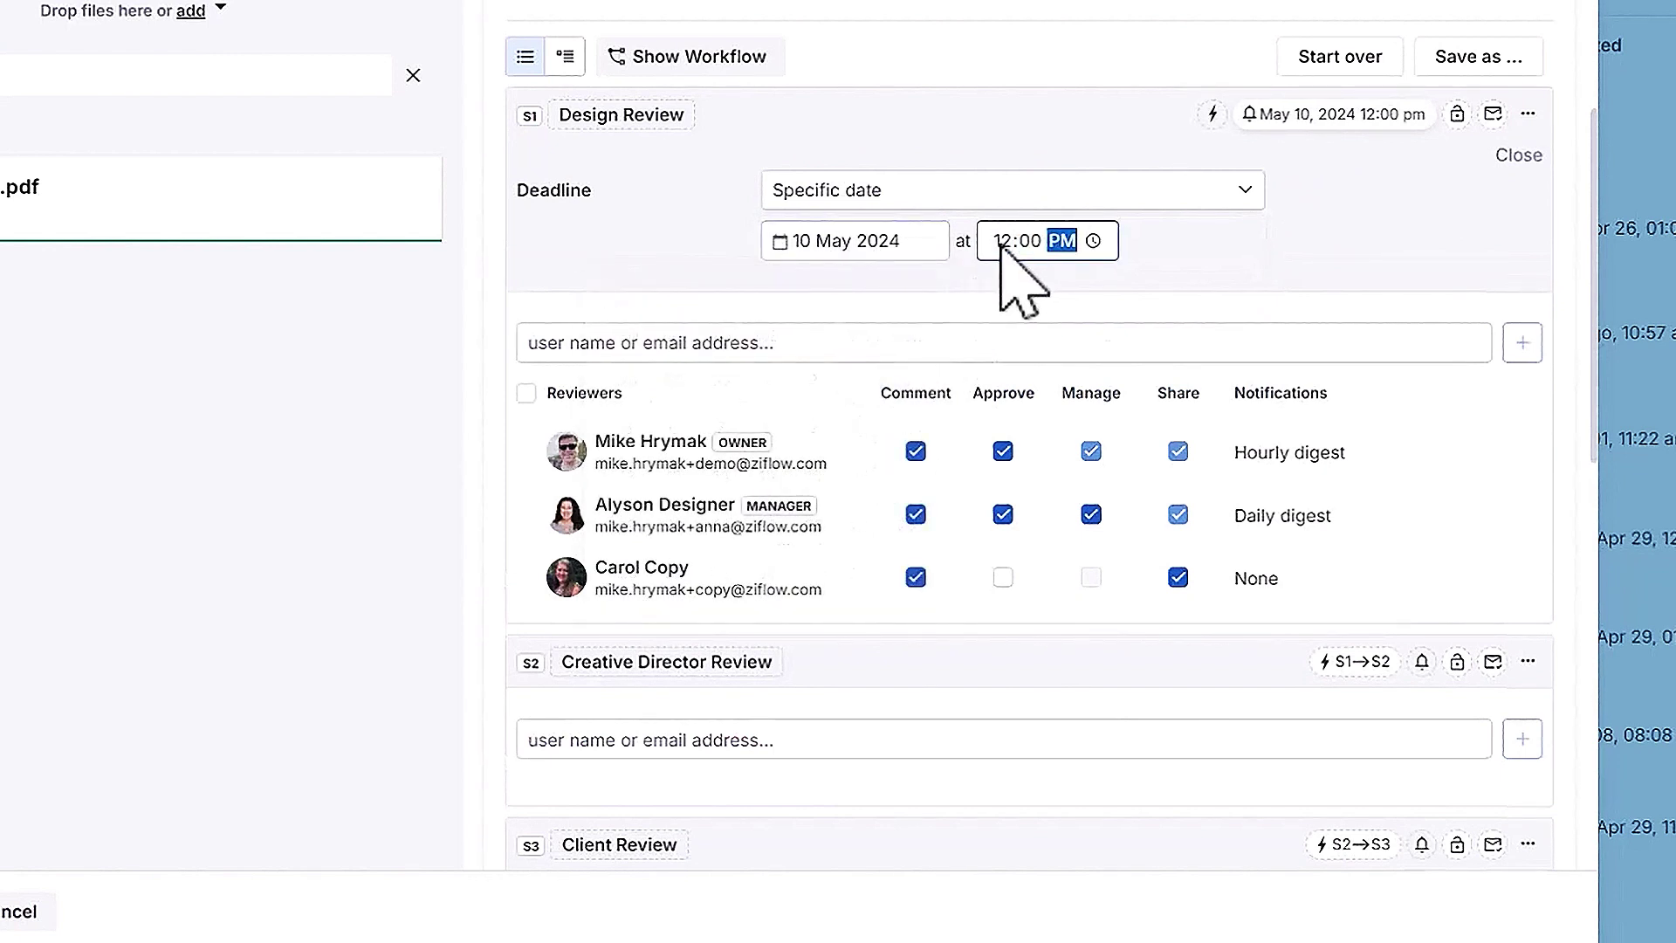
{"action": "scroll", "coordinate": [1536, 268], "scroll_direction": "up", "scroll_amount": 2}
{"action": "left_click", "coordinate": [1517, 229]}
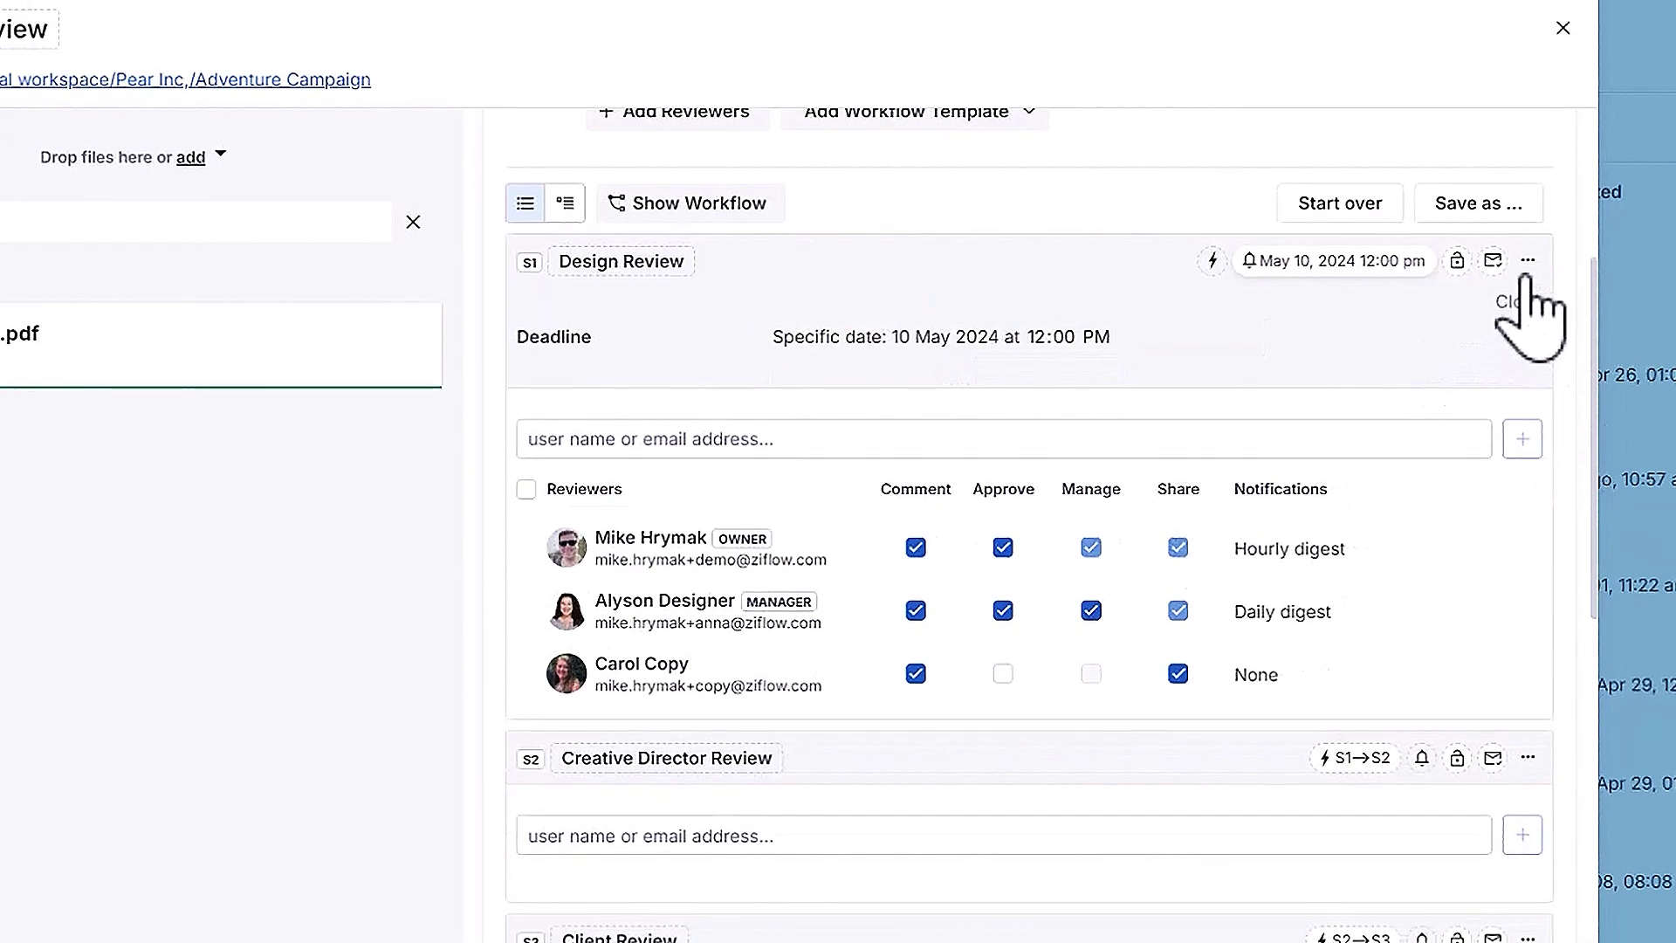
- Change Allow comments on Design Review from Public to Private
{"action": "left_click", "coordinate": [1527, 261]}
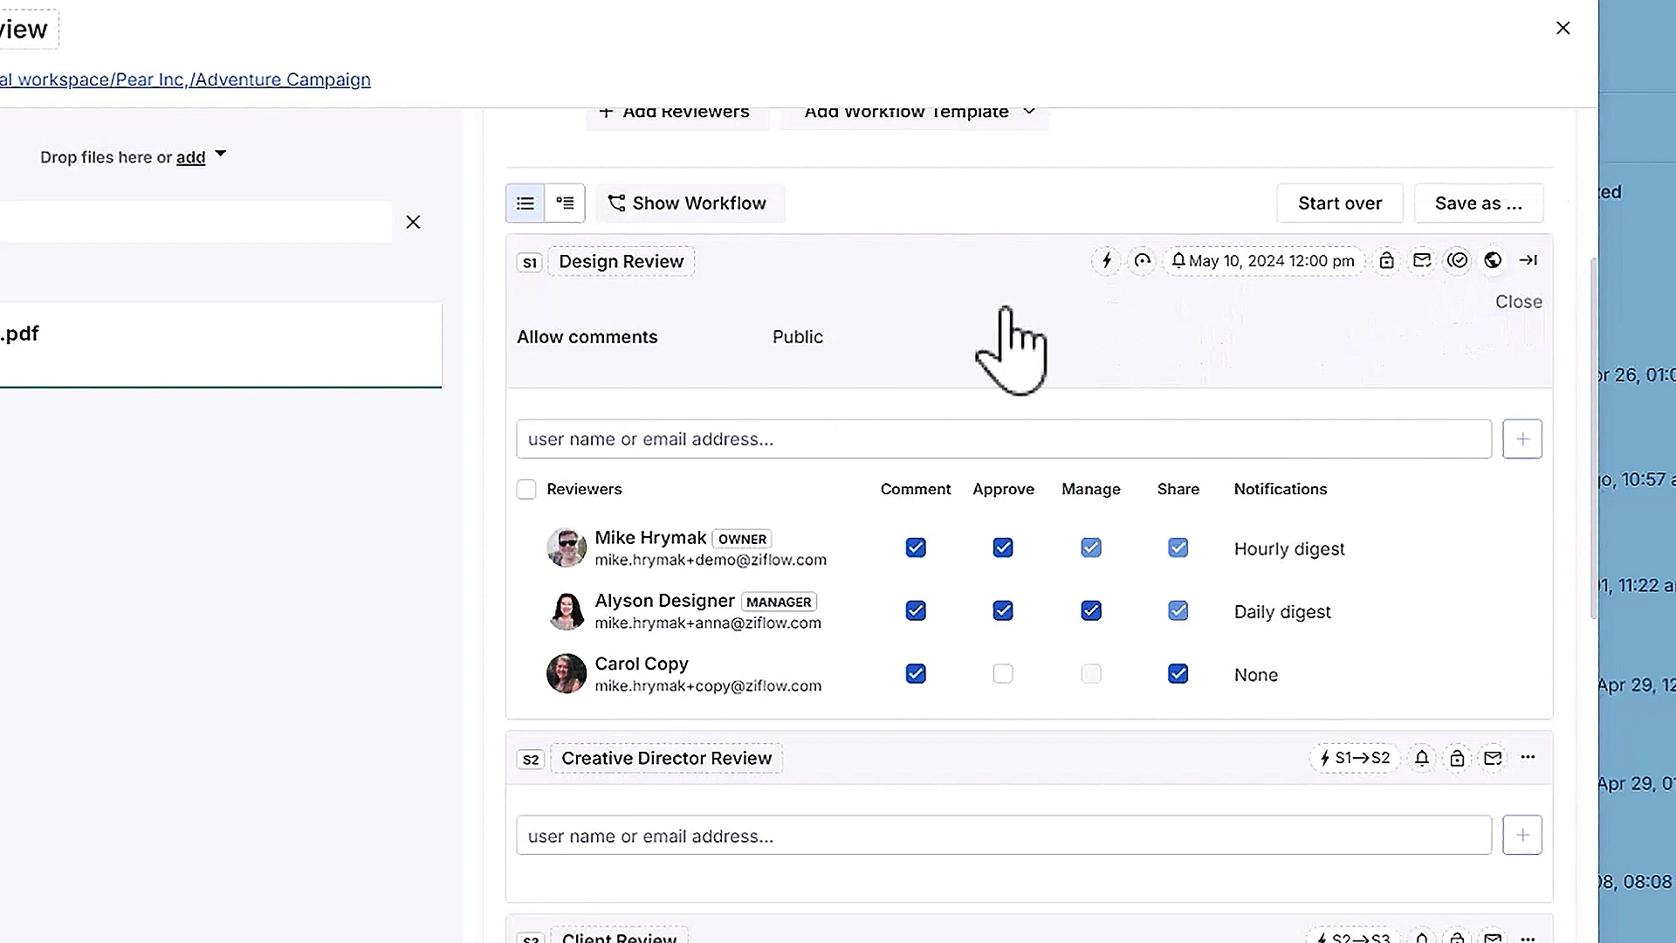
{"action": "left_click", "coordinate": [873, 338]}
{"action": "left_click", "coordinate": [805, 432]}
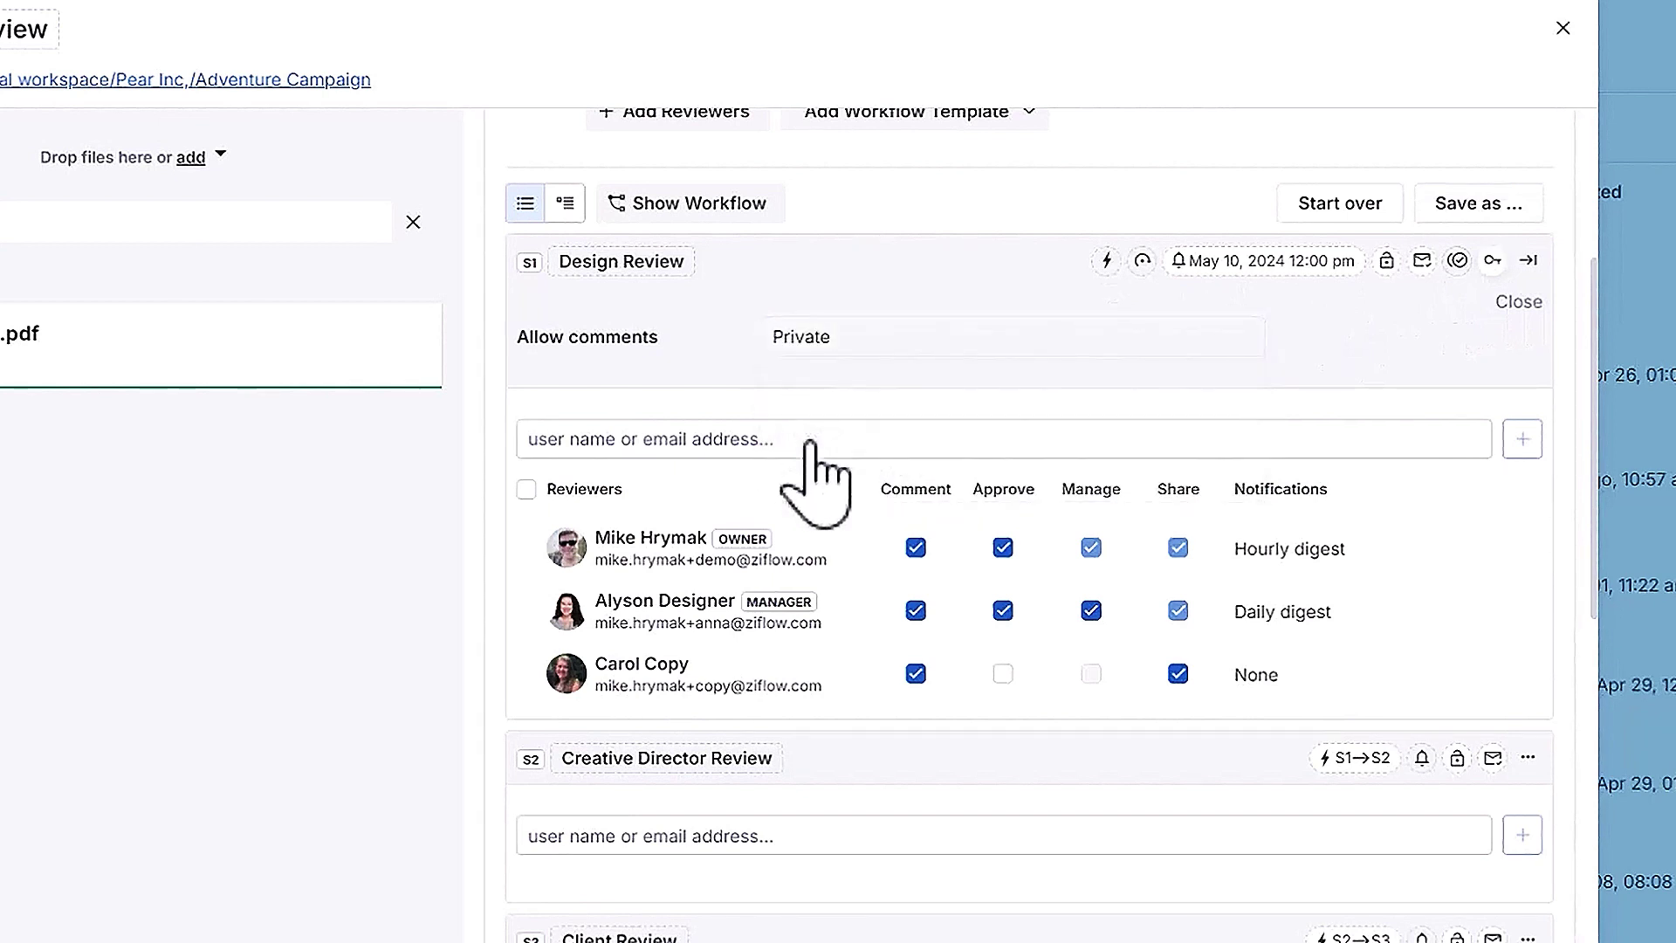
{"action": "left_click", "coordinate": [1523, 300]}
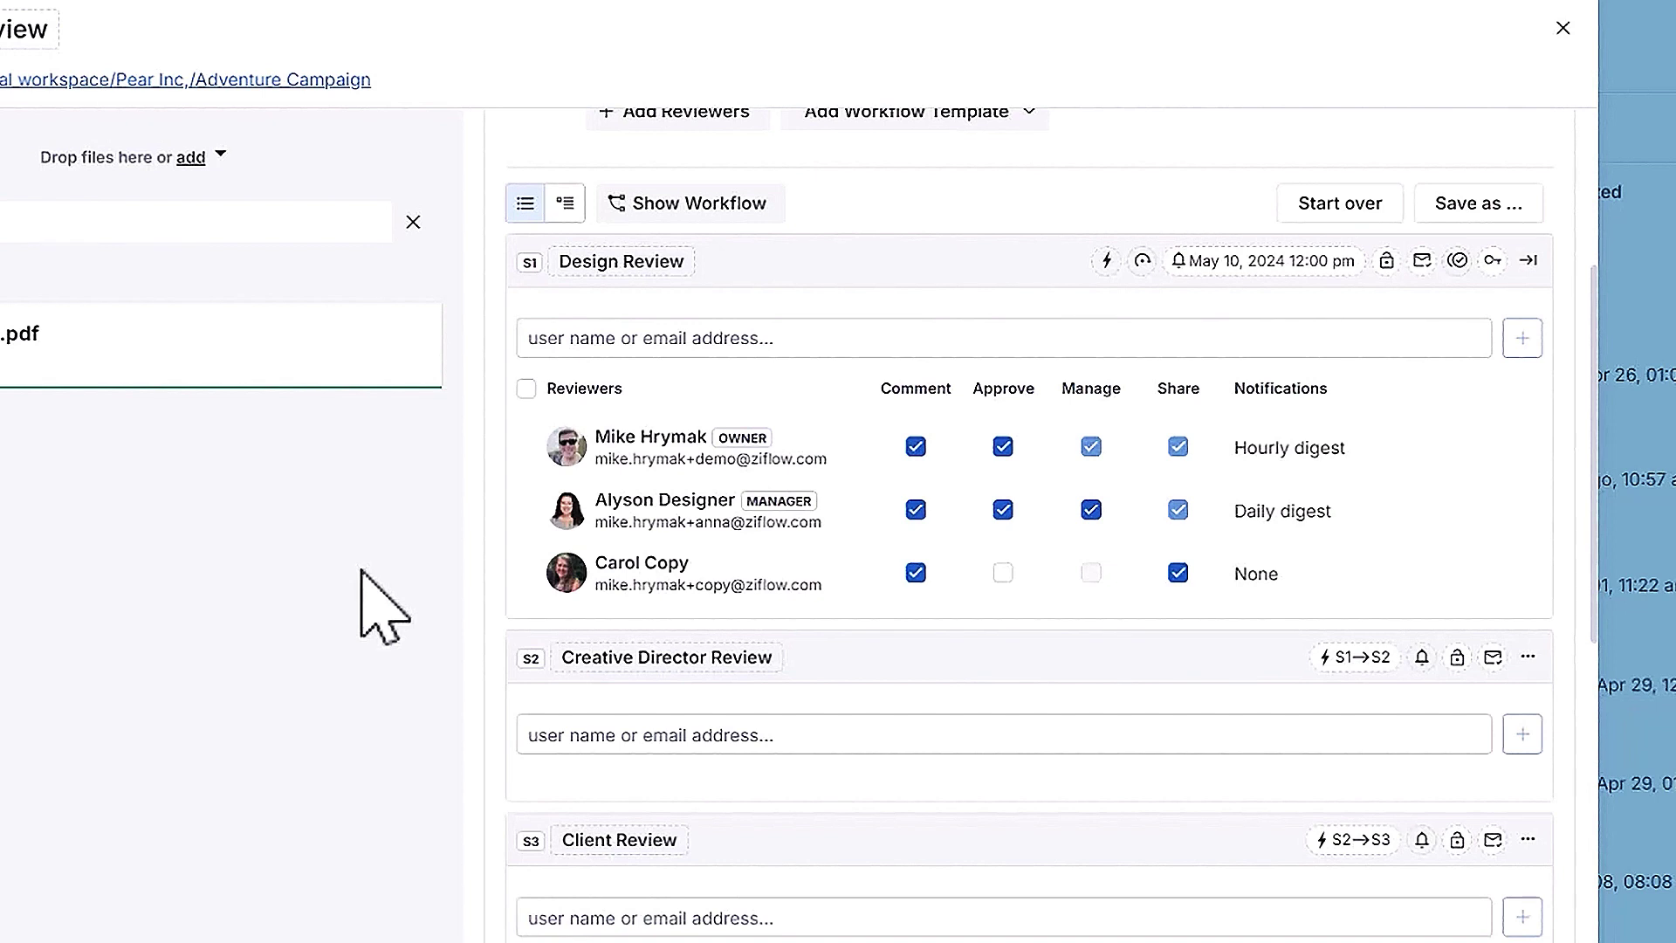
- Add Chris Creative to Creative Director Review with notifications set to Decisions
{"action": "left_click", "coordinate": [639, 731]}
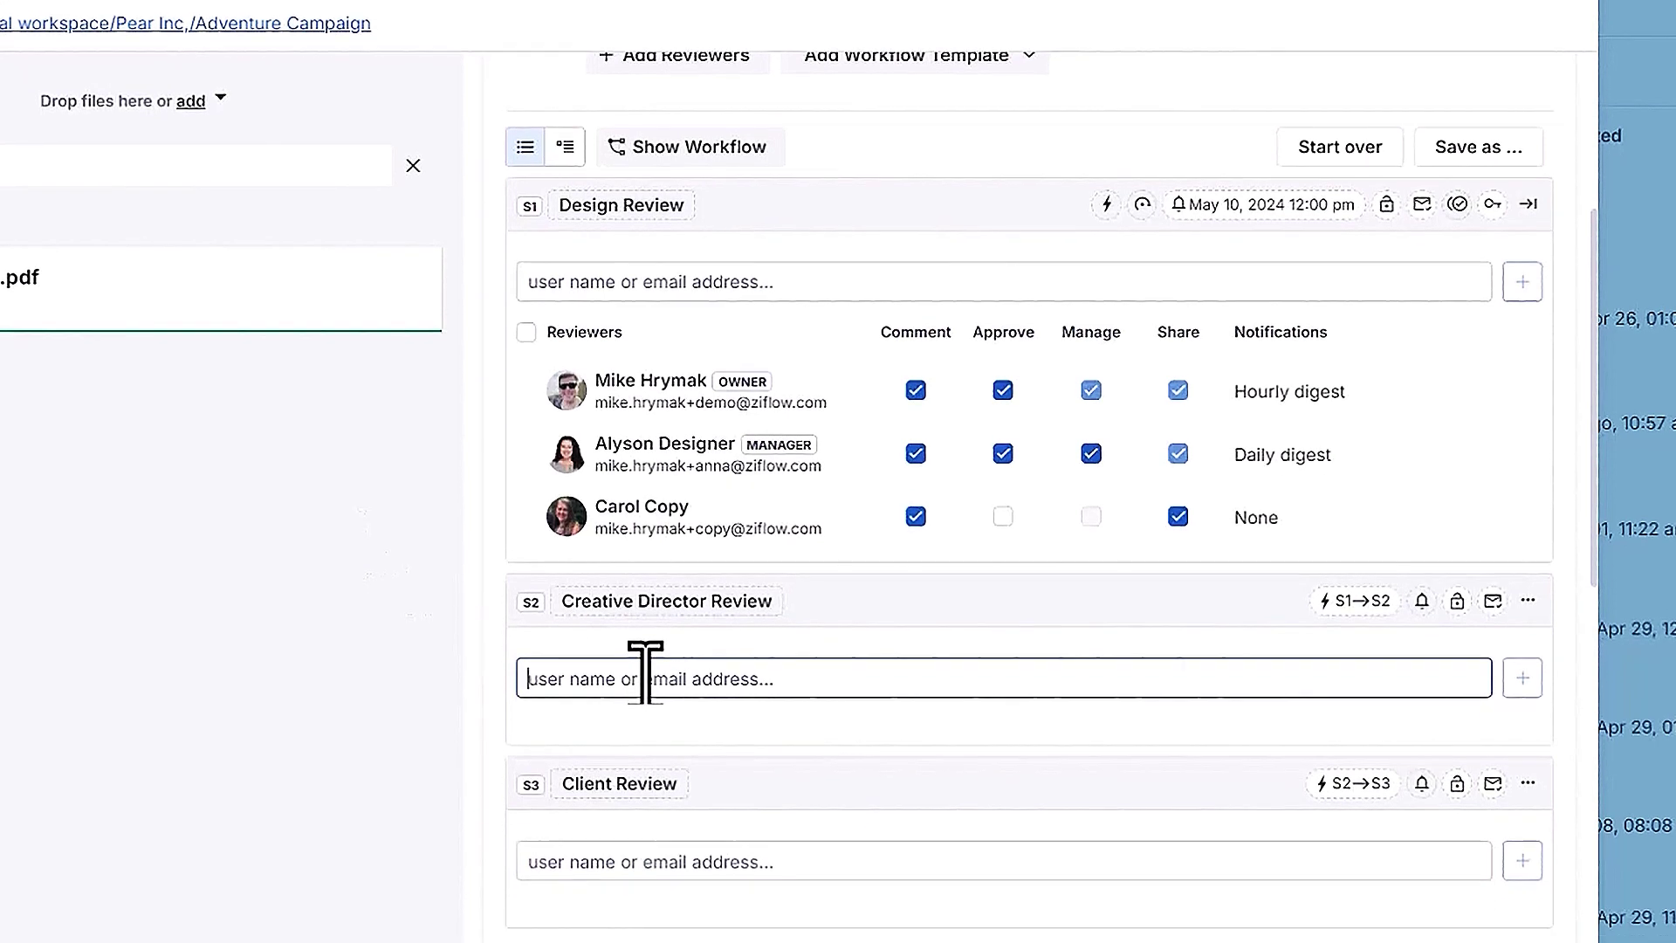
{"action": "type", "text": "creat"}
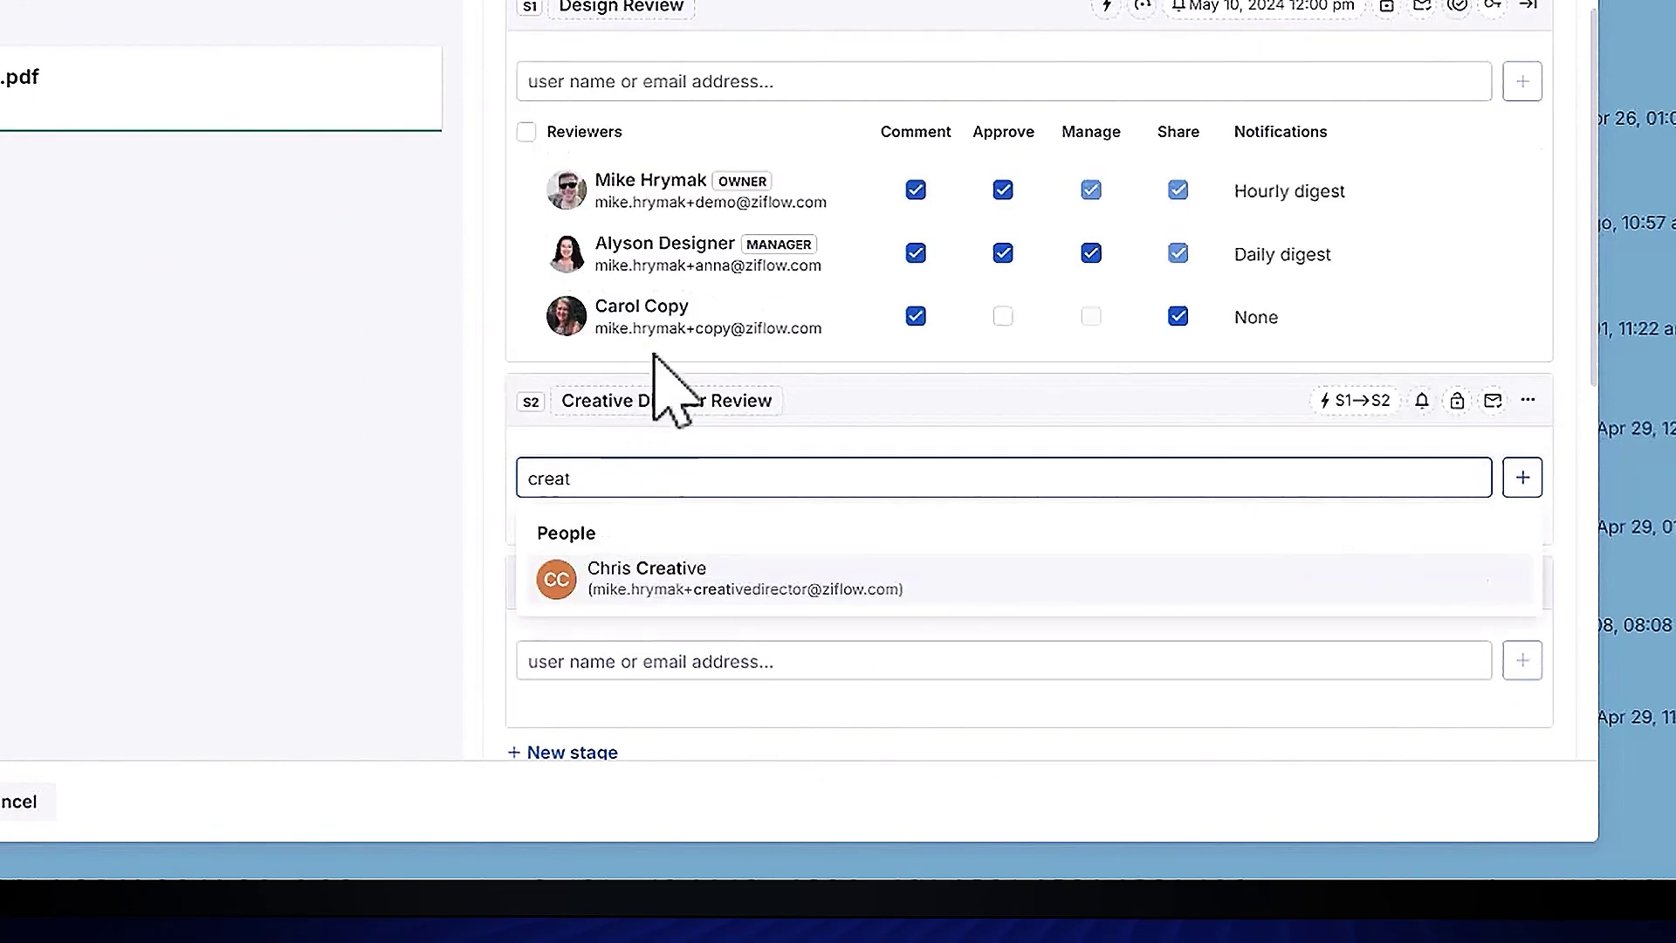
{"action": "left_click", "coordinate": [678, 566]}
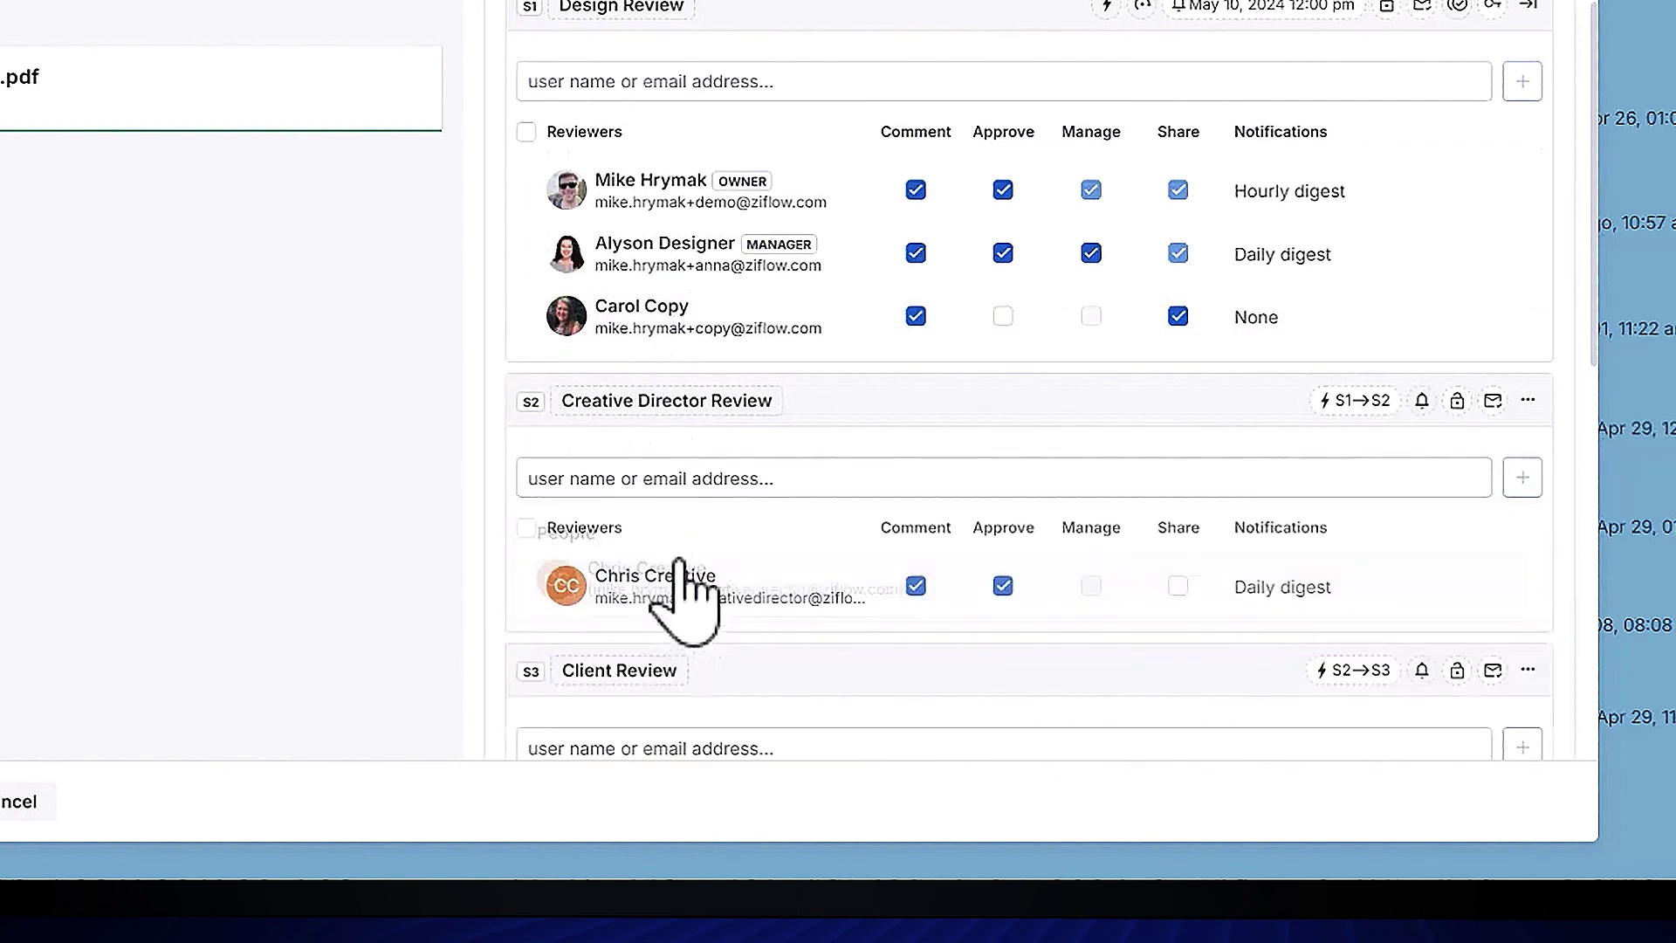
{"action": "left_click", "coordinate": [1303, 596]}
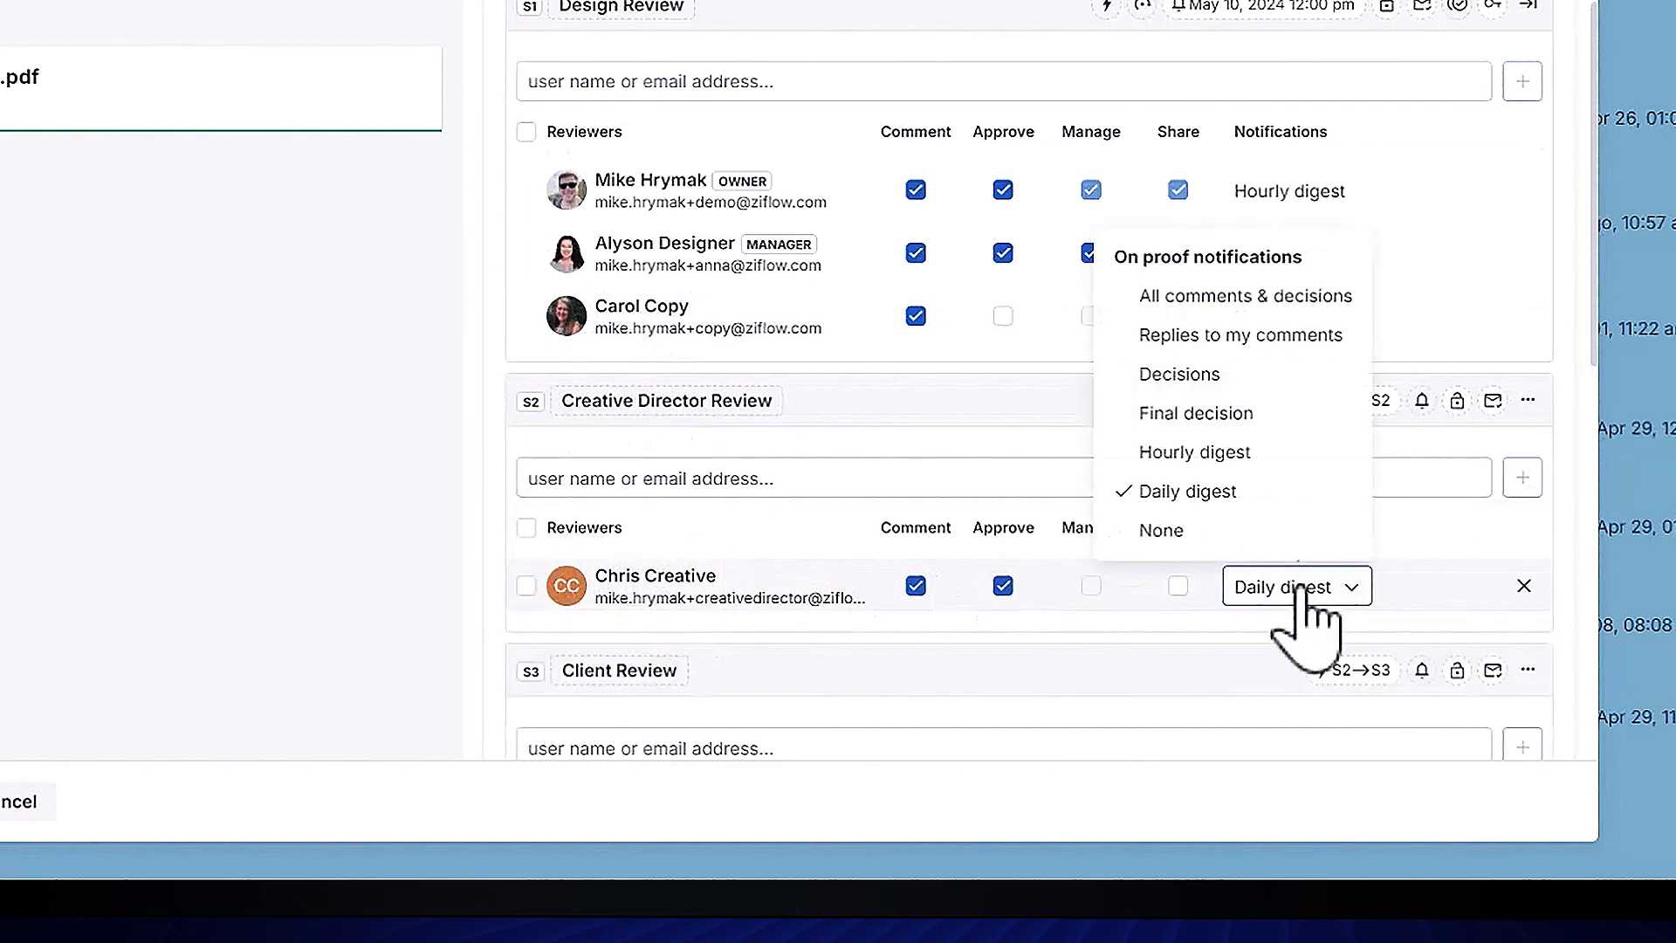
{"action": "left_click", "coordinate": [1192, 379]}
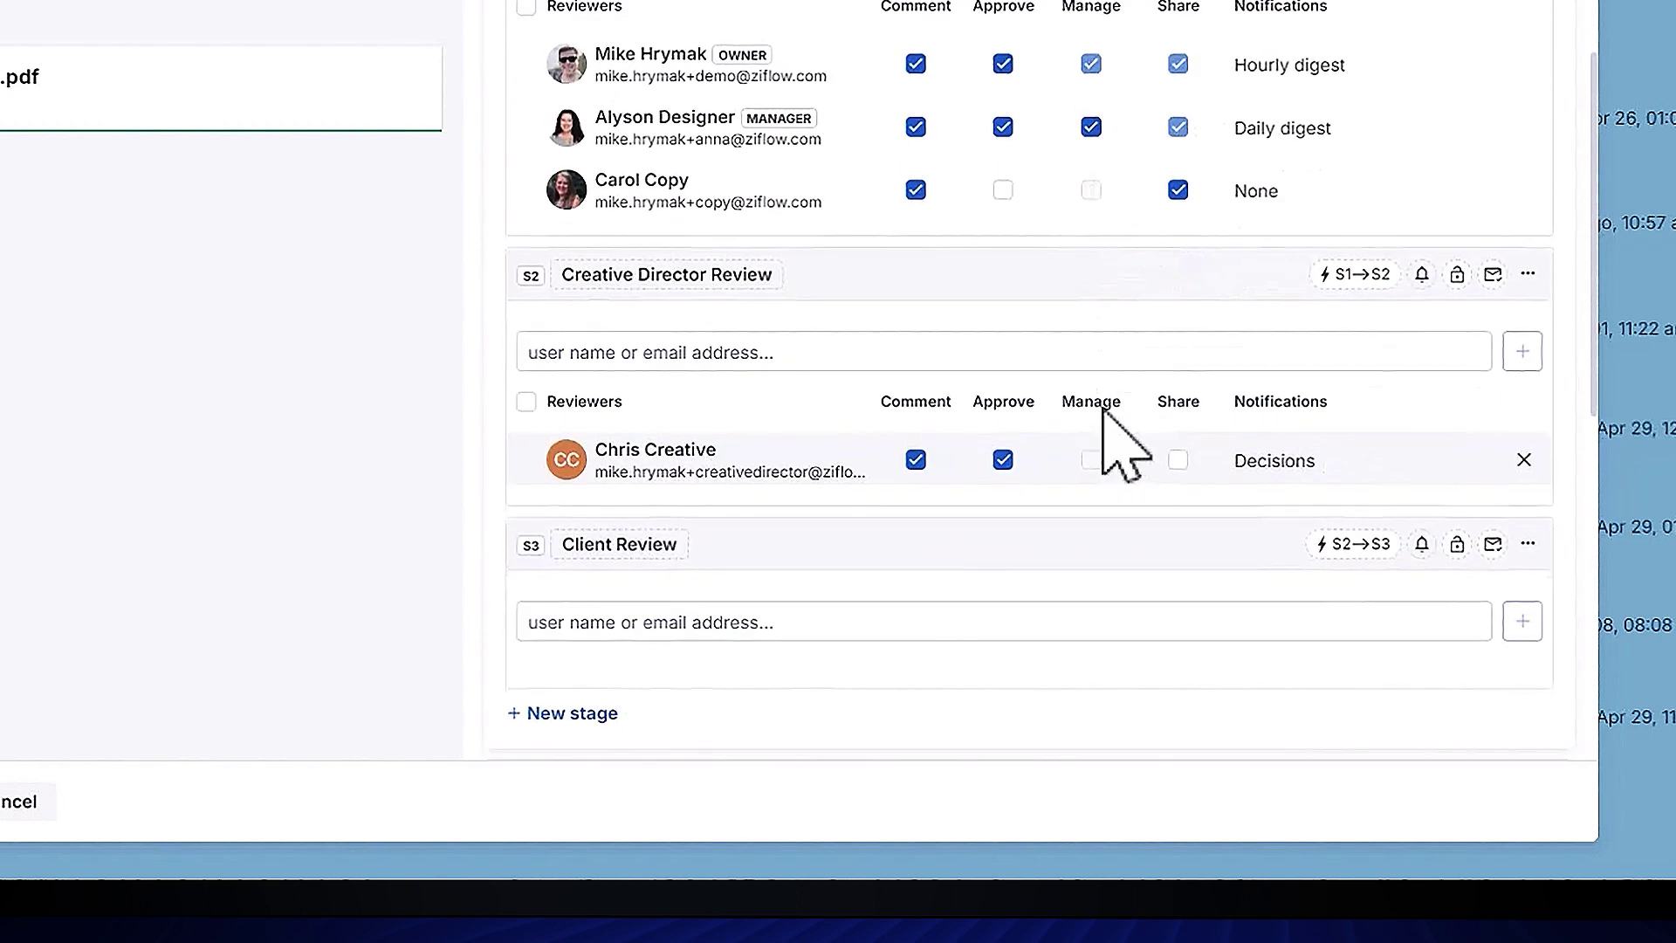
{"action": "scroll", "coordinate": [1127, 441], "scroll_direction": "down", "scroll_amount": 2}
{"action": "scroll", "coordinate": [661, 550], "scroll_direction": "down", "scroll_amount": 2}
- Add Kevin Client as a Client Review reviewer who can comment and approve
{"action": "left_click", "coordinate": [645, 501]}
{"action": "type", "text": "kevin"}
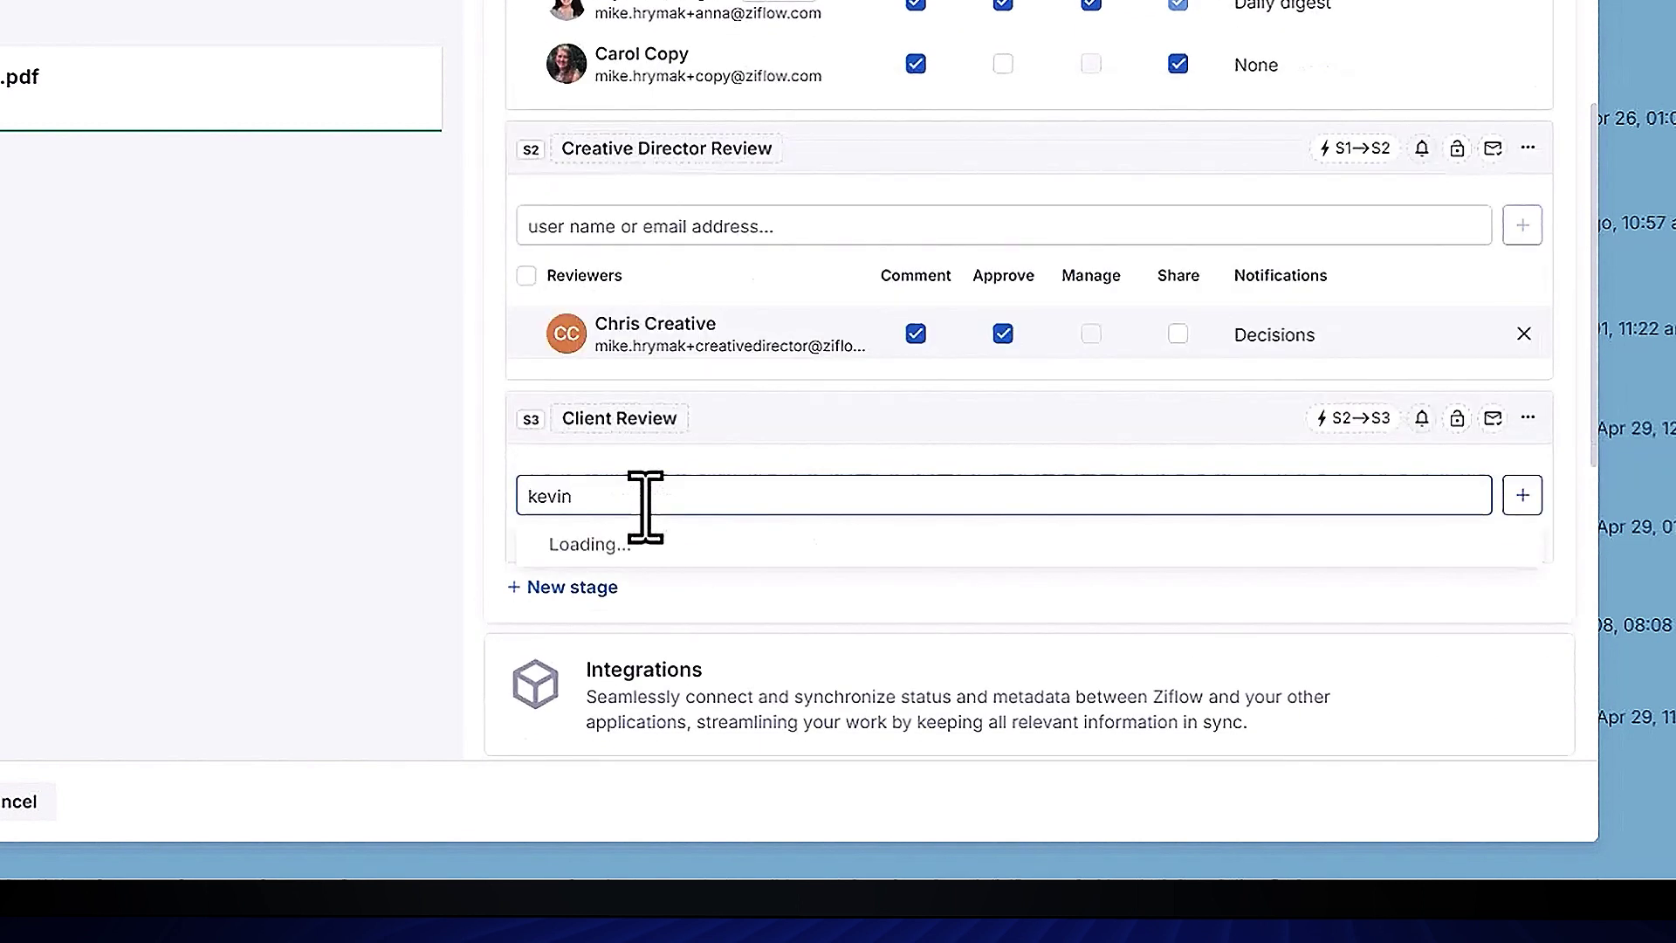
{"action": "left_click", "coordinate": [642, 599]}
{"action": "left_click", "coordinate": [1003, 604]}
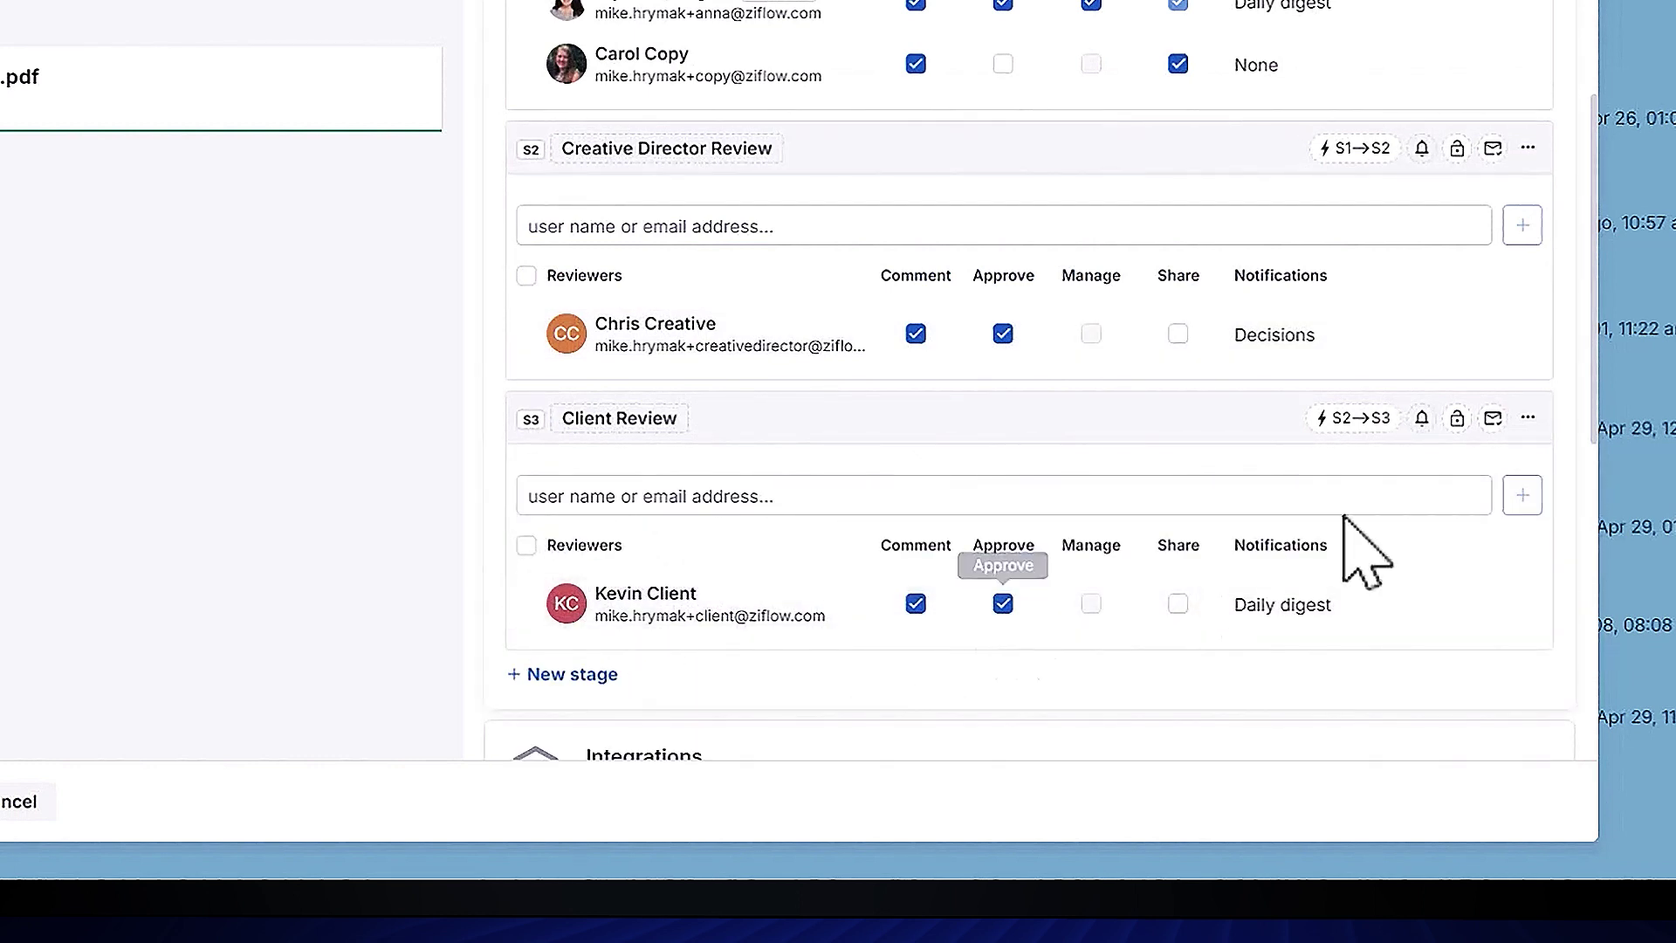
- Give Client Review a custom invitation subject 'Here's that Print Ad we talked about!' with a pasted message to Kevin
{"action": "left_click", "coordinate": [1493, 418]}
{"action": "left_click", "coordinate": [772, 527]}
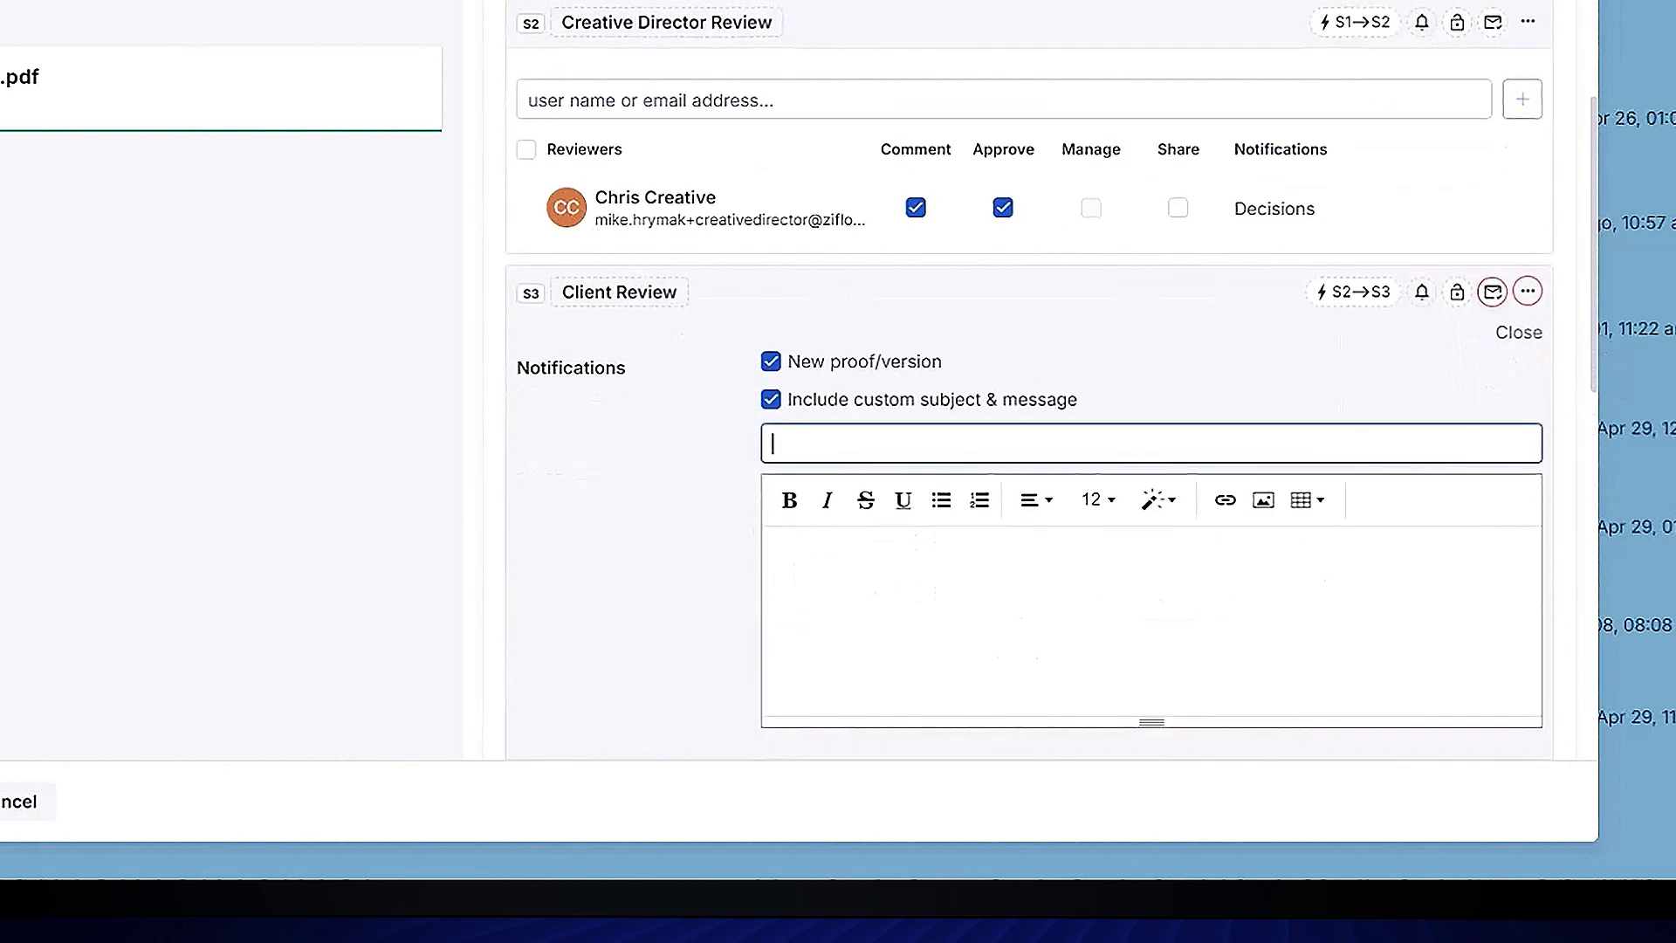
{"action": "left_click", "coordinate": [853, 445]}
{"action": "type", "text": "Here's that Print Ad we talked about!"}
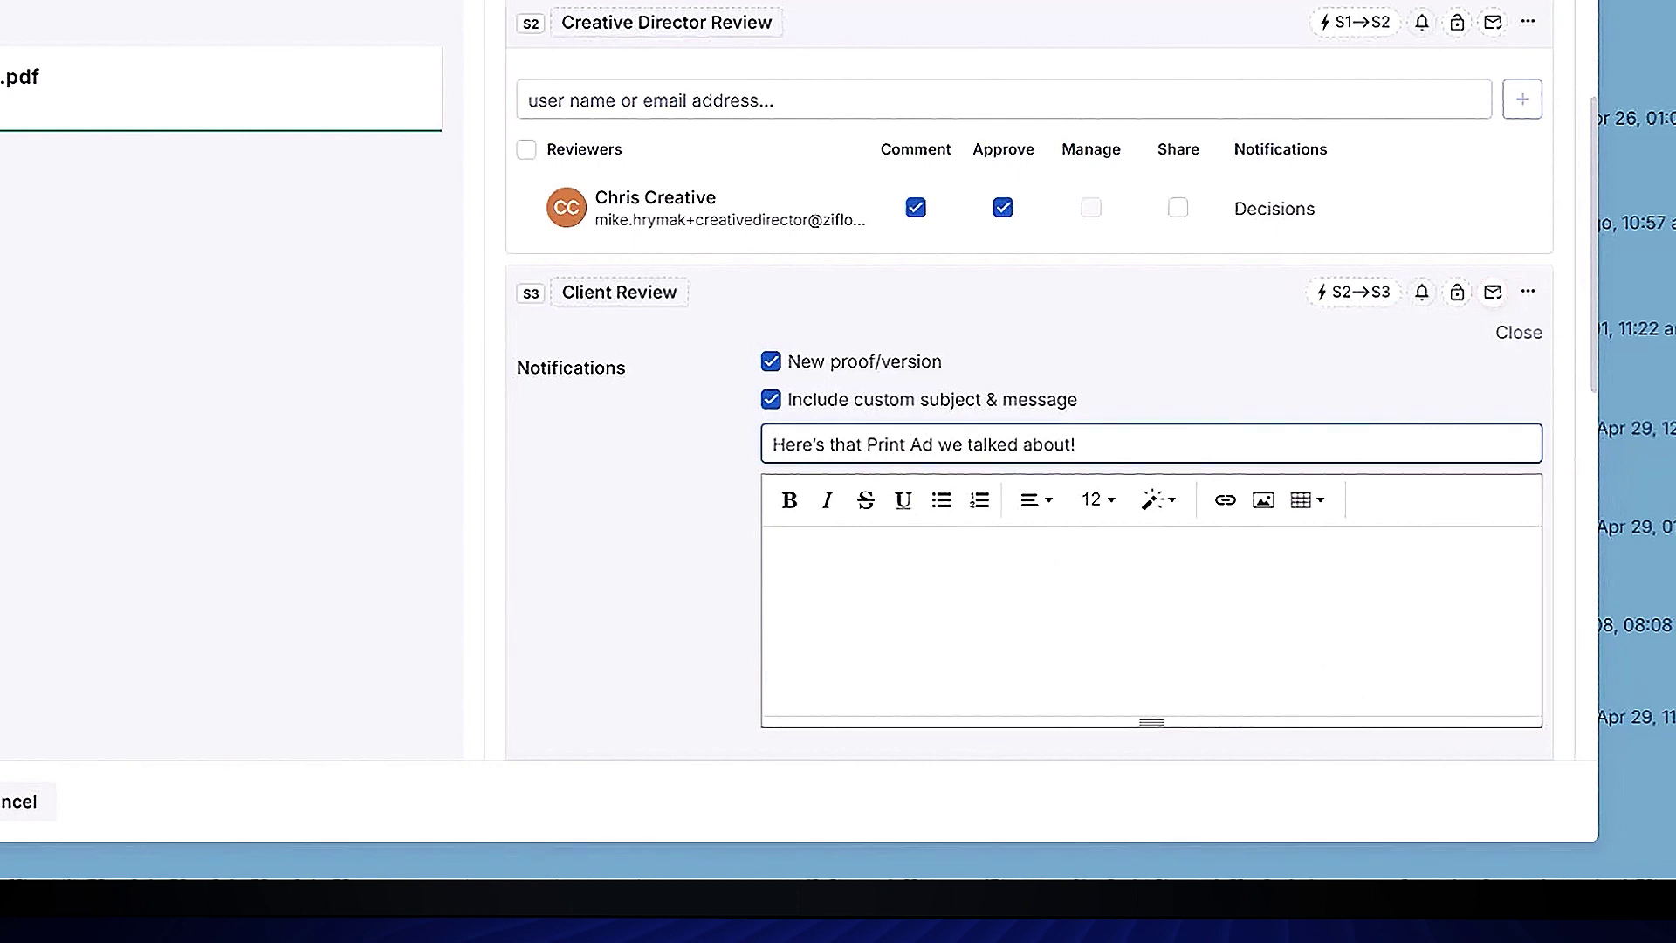
{"action": "left_click", "coordinate": [895, 603]}
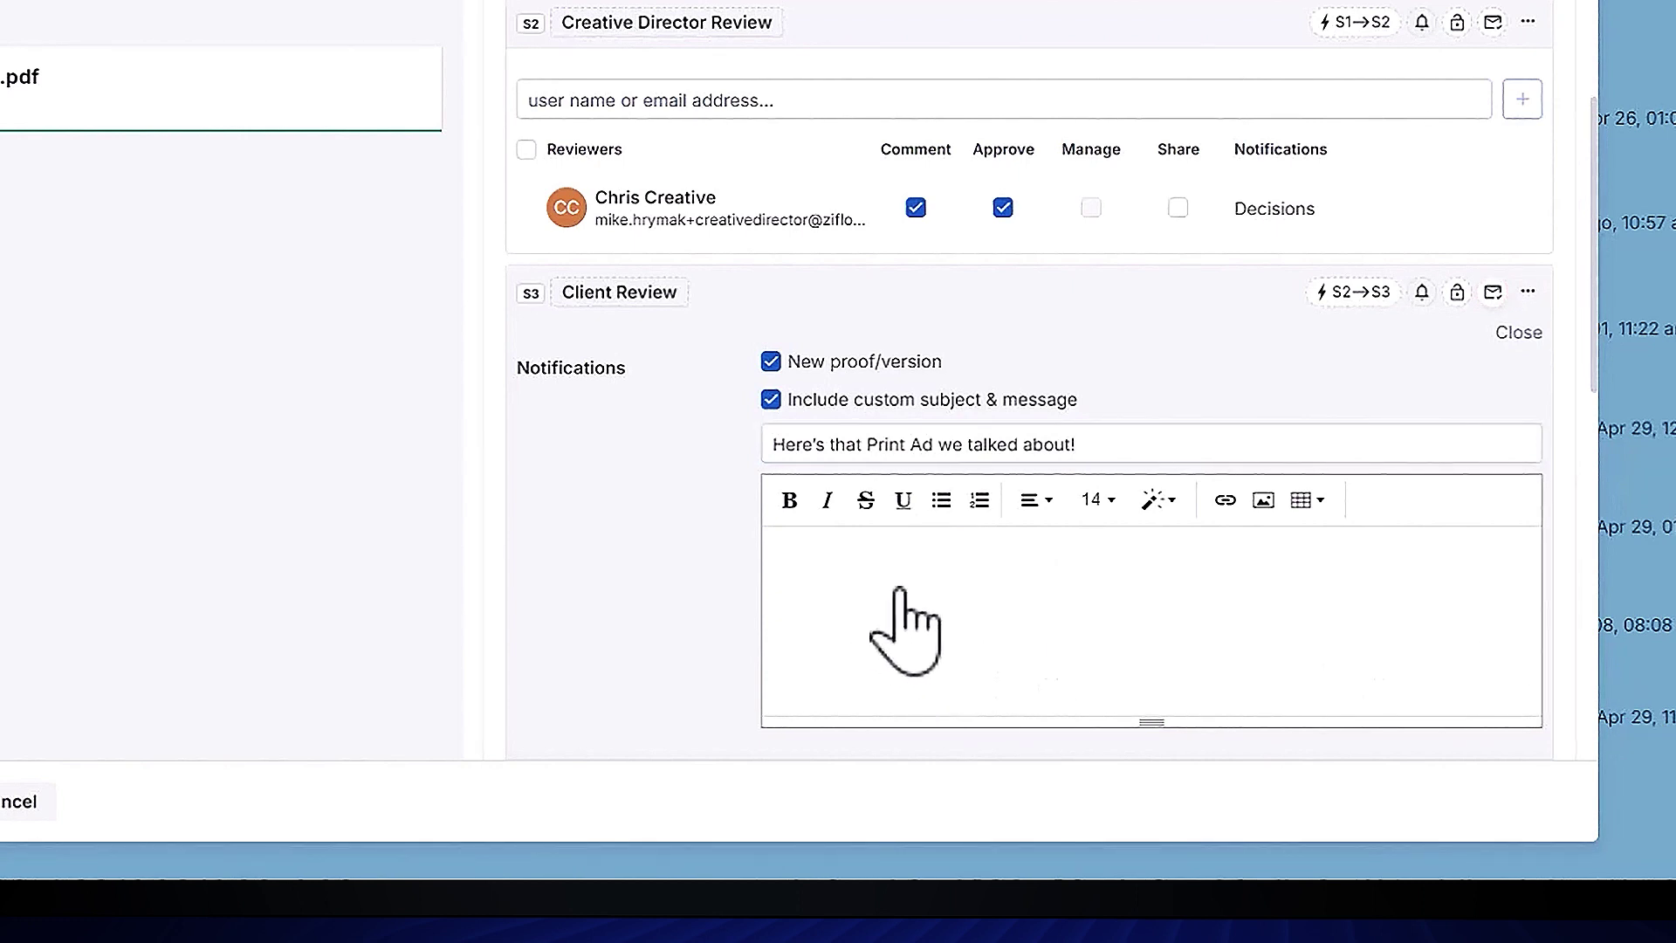
{"action": "type", "text": "Hey Kevin, Hope you’re having a great day - click \"Open Proof\" to access the Print Ad we talked about earlier this week. Feel free to provide any suggested changes. Best, Mike"}
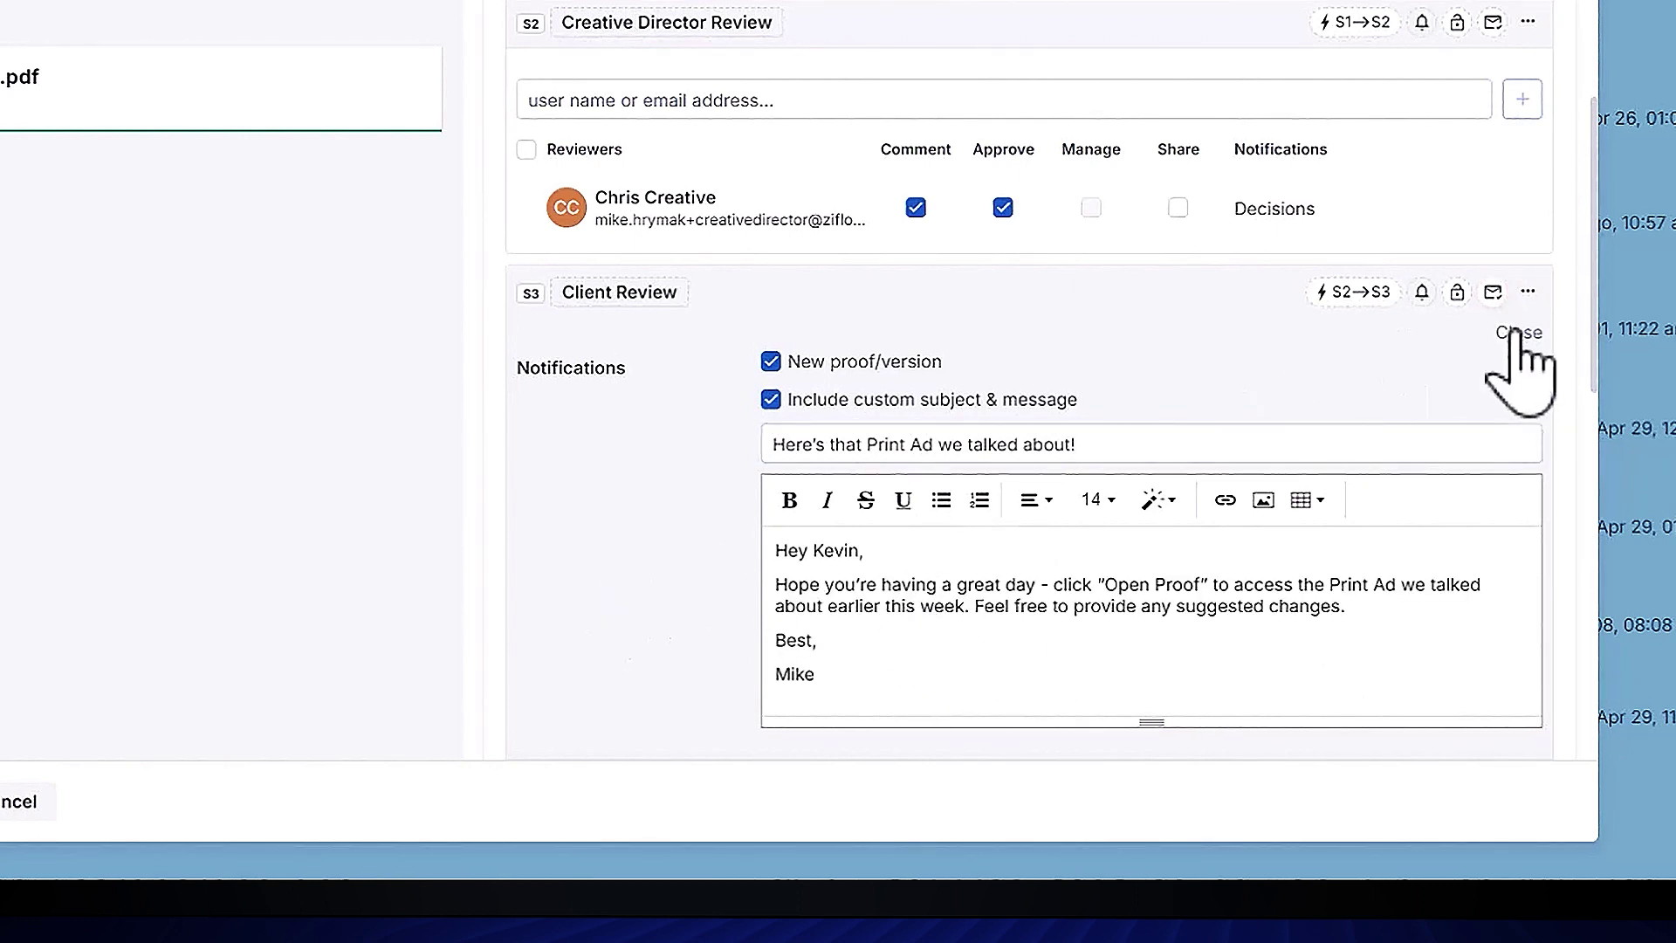
{"action": "left_click", "coordinate": [1512, 337]}
{"action": "scroll", "coordinate": [858, 432], "scroll_direction": "up", "scroll_amount": 3}
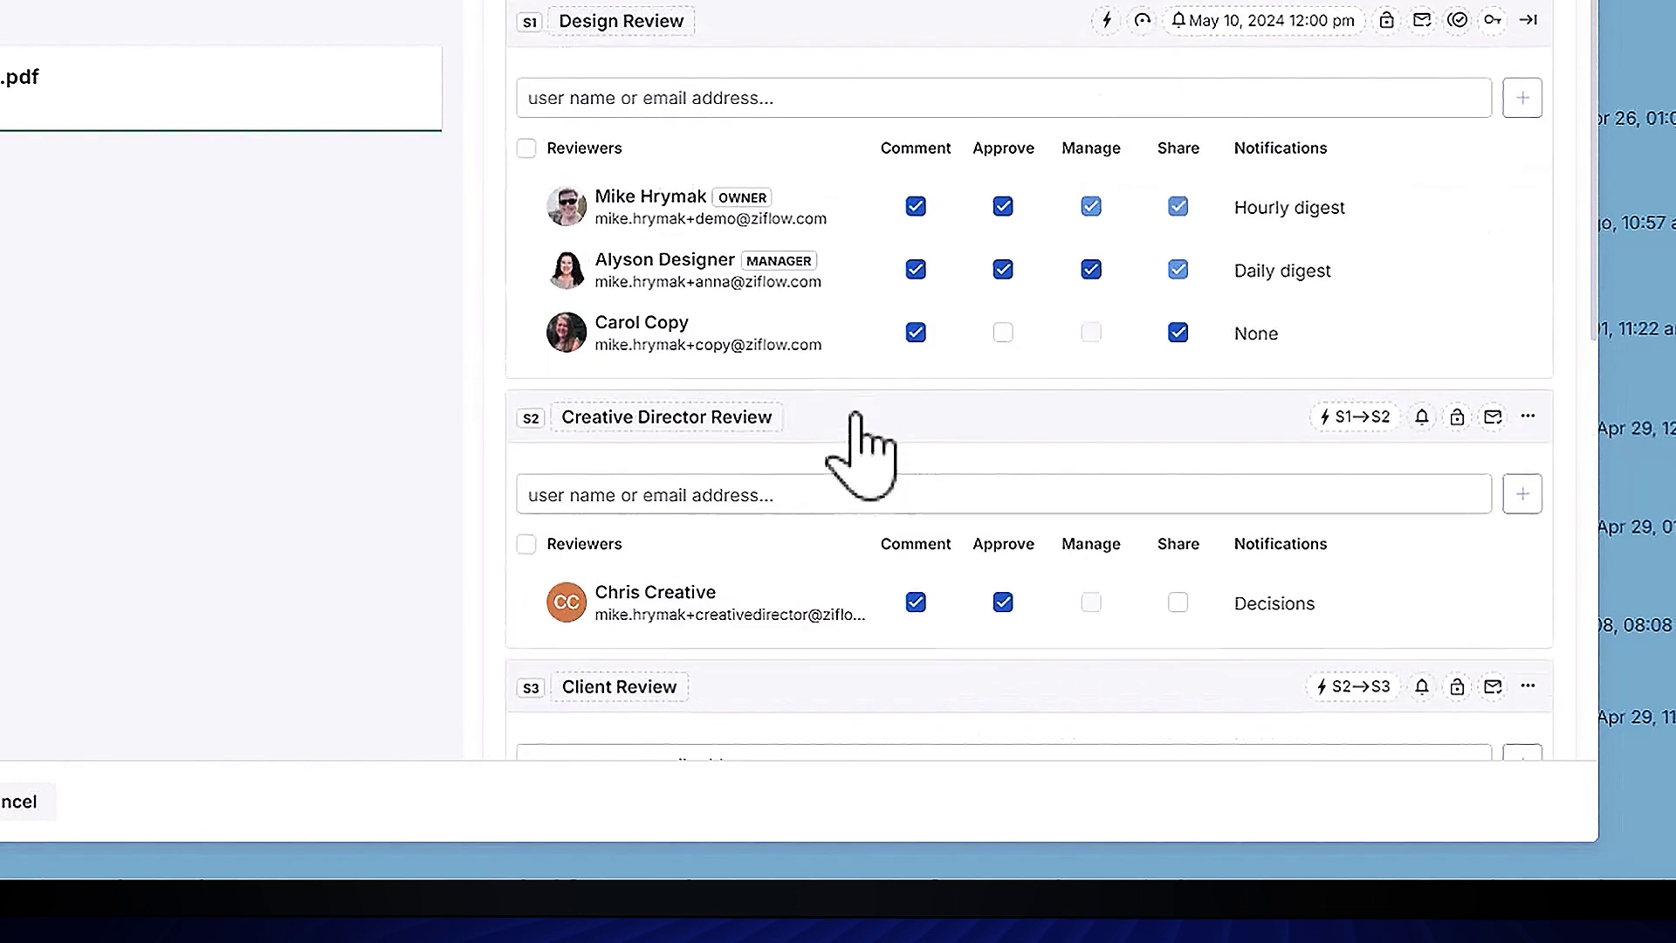
{"action": "scroll", "coordinate": [990, 318], "scroll_direction": "up", "scroll_amount": 1}
{"action": "scroll", "coordinate": [1086, 347], "scroll_direction": "down", "scroll_amount": 3}
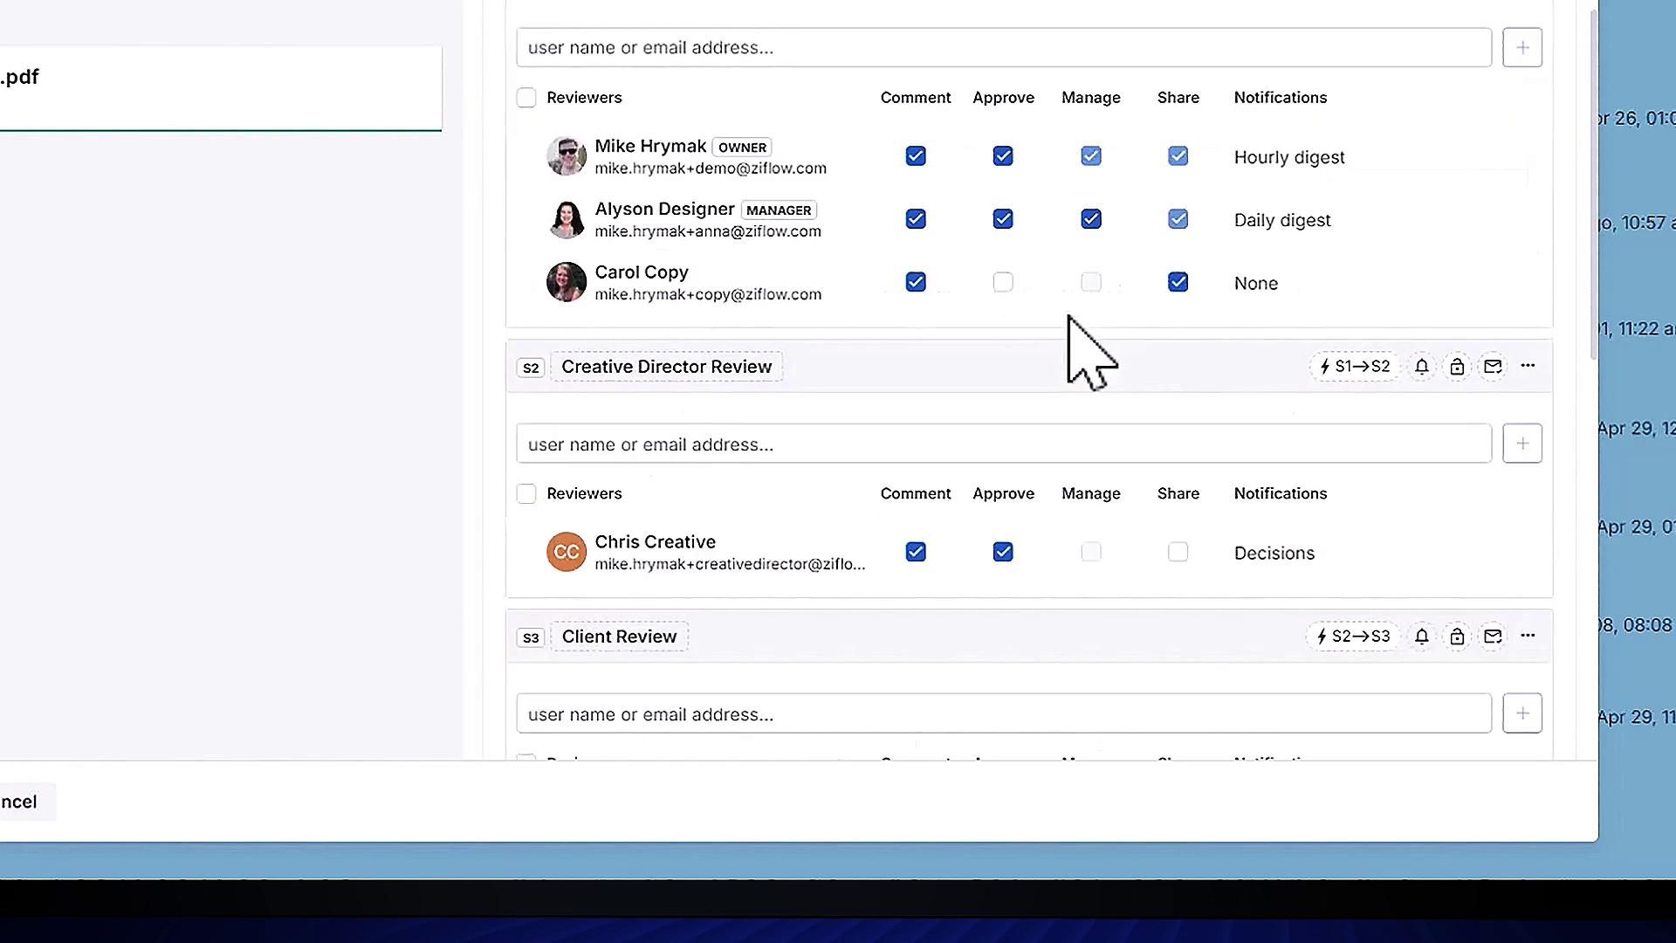
{"action": "scroll", "coordinate": [1071, 317], "scroll_direction": "down", "scroll_amount": 1}
- Make Client Review start when Creative Director Review is Approved or when the deadline is reached
{"action": "left_click", "coordinate": [1335, 275]}
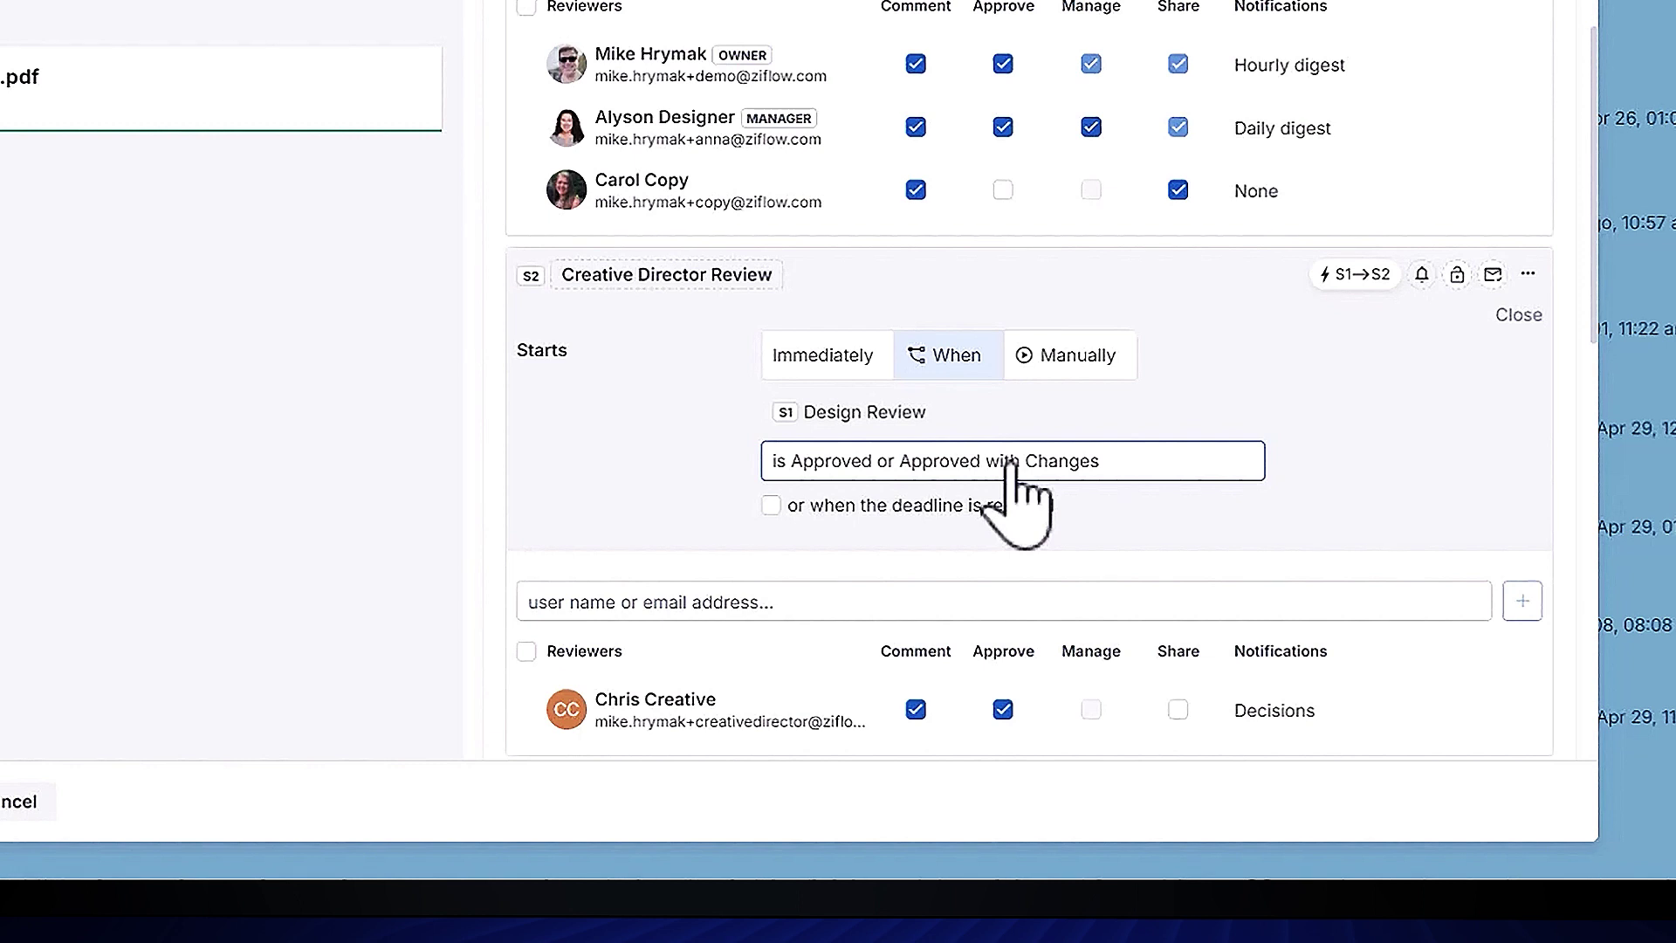
{"action": "scroll", "coordinate": [1010, 461], "scroll_direction": "down", "scroll_amount": 5}
{"action": "left_click", "coordinate": [1350, 289]}
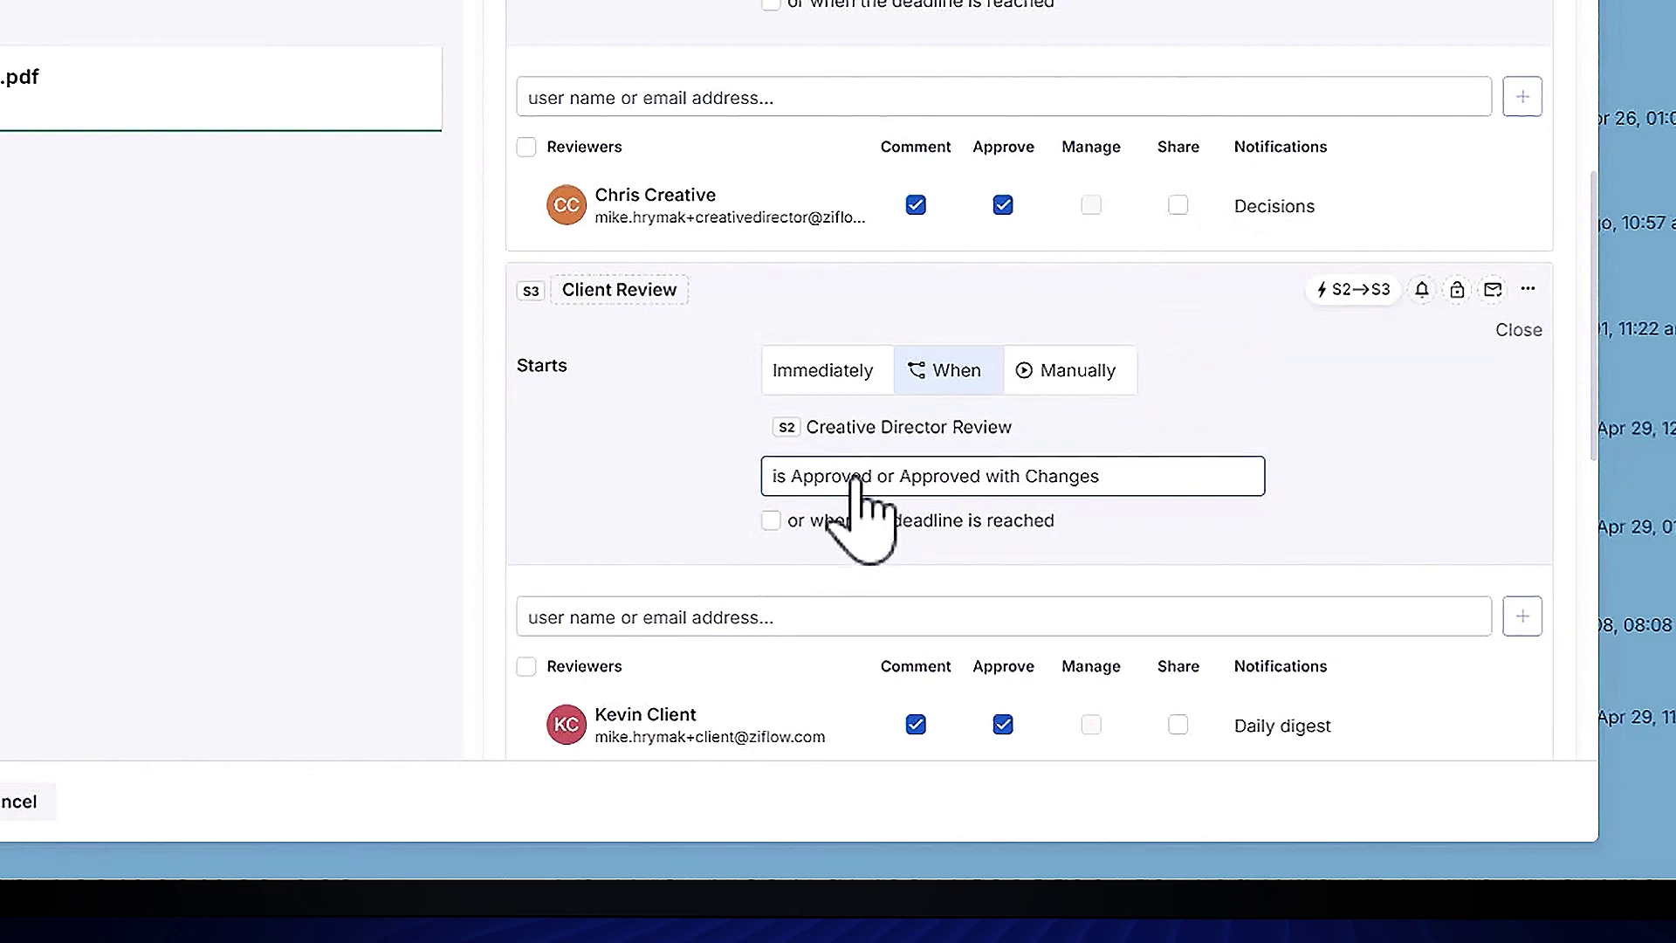
{"action": "left_click", "coordinate": [1053, 371]}
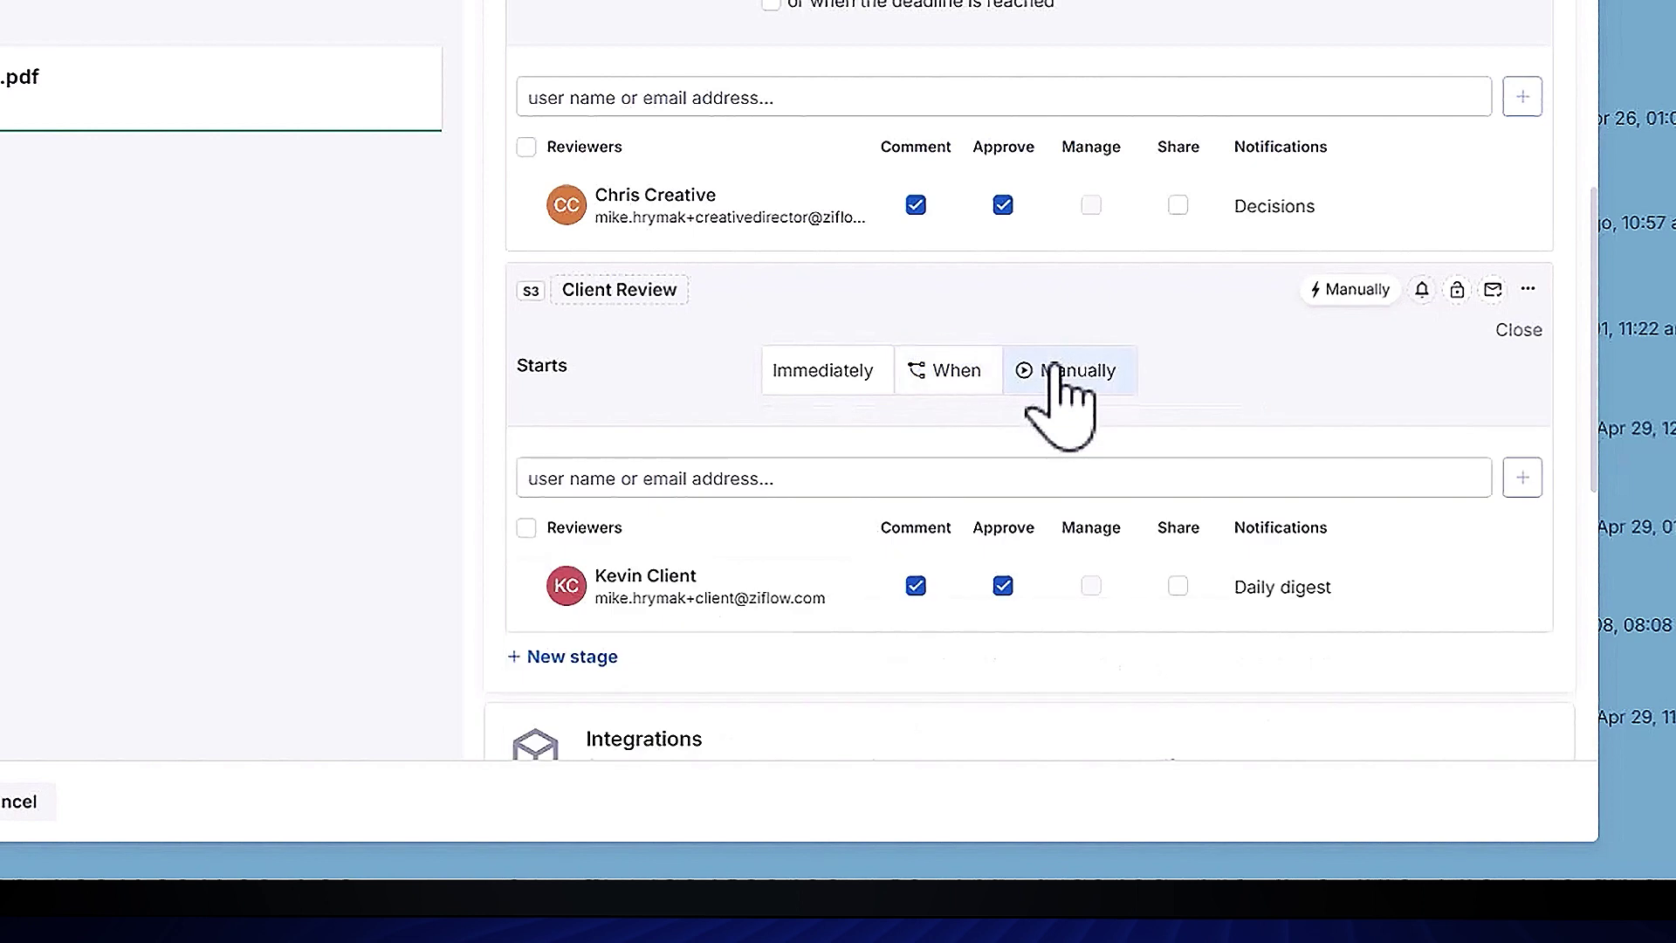
{"action": "left_click", "coordinate": [937, 373]}
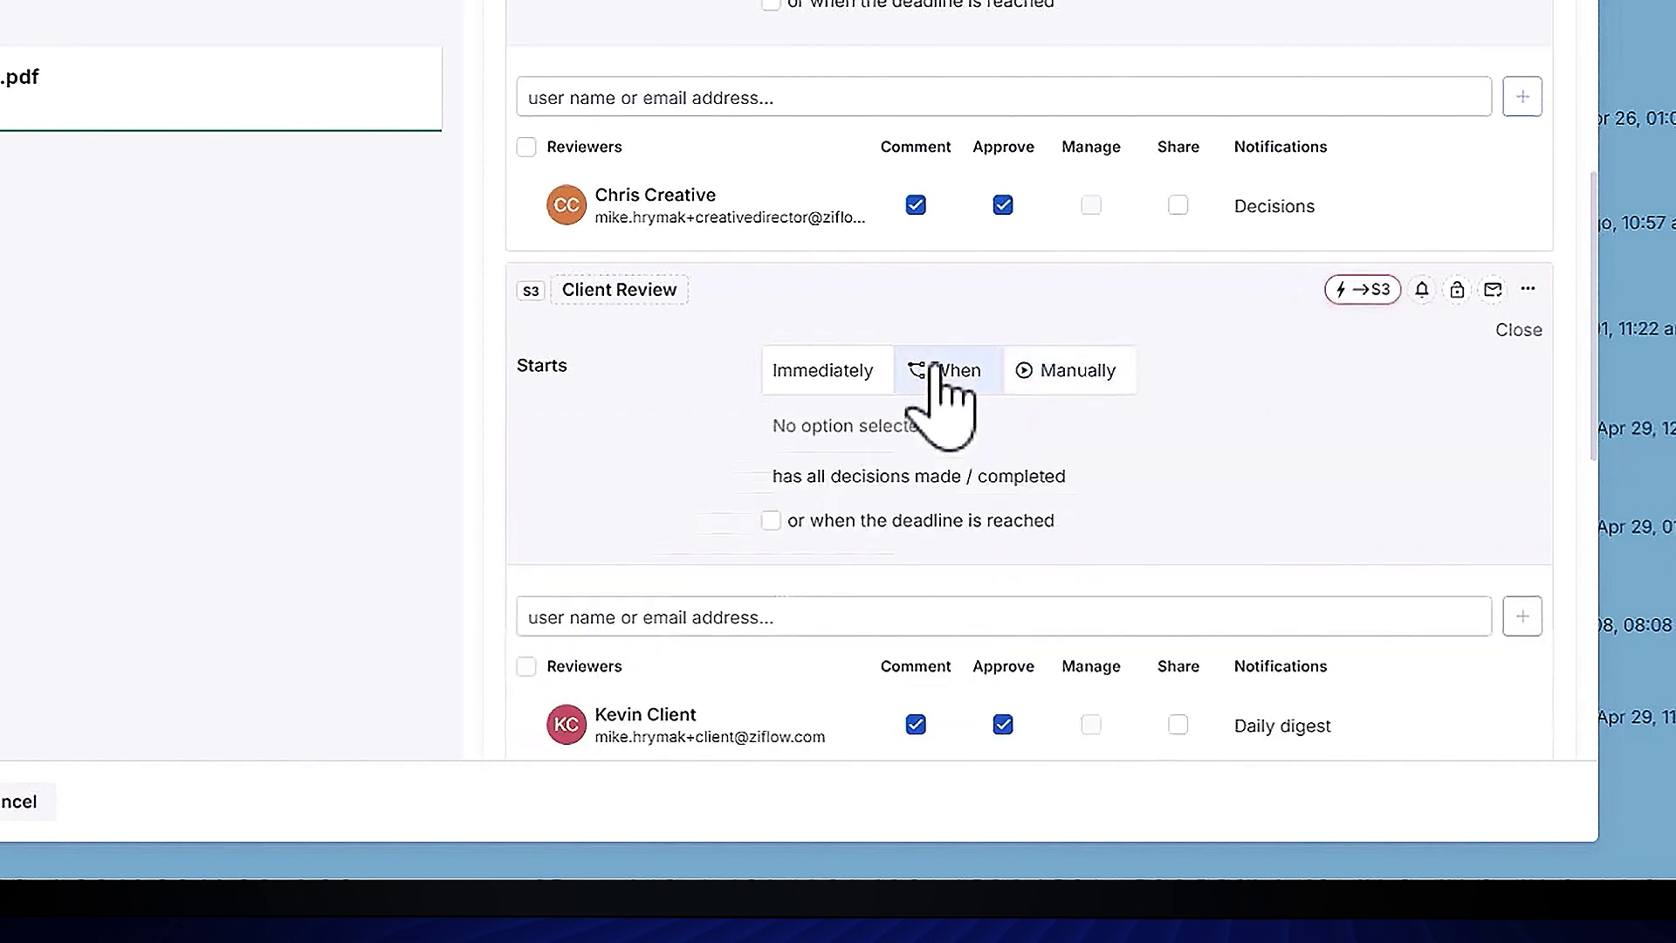
{"action": "left_click", "coordinate": [771, 521]}
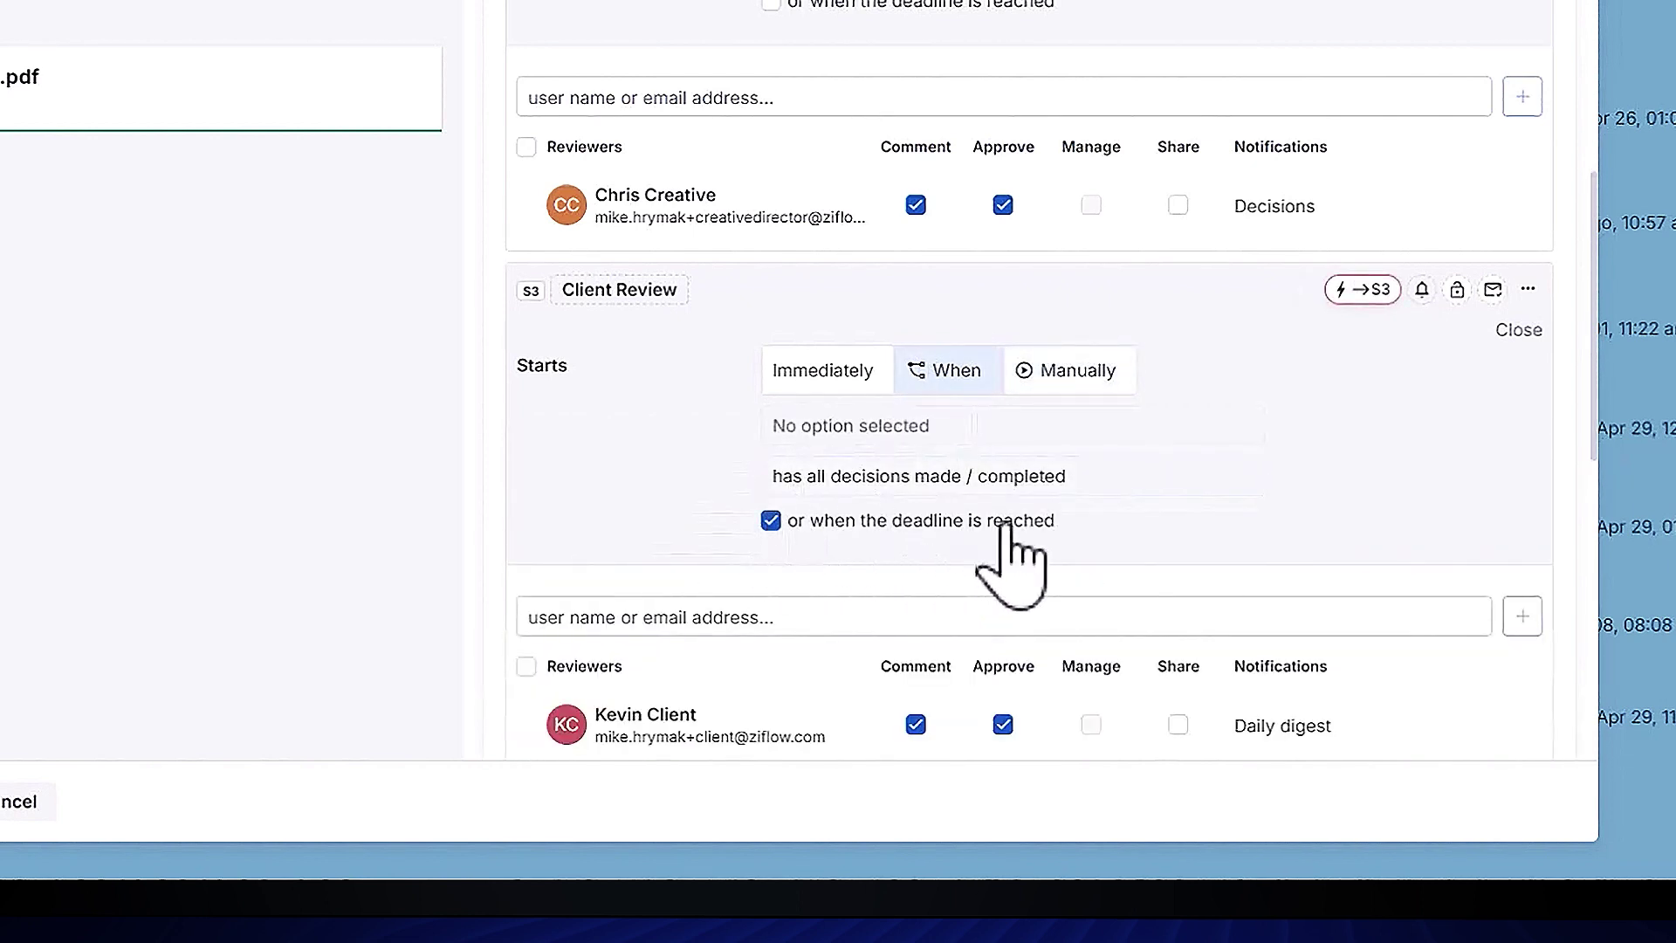
{"action": "left_click", "coordinate": [985, 478]}
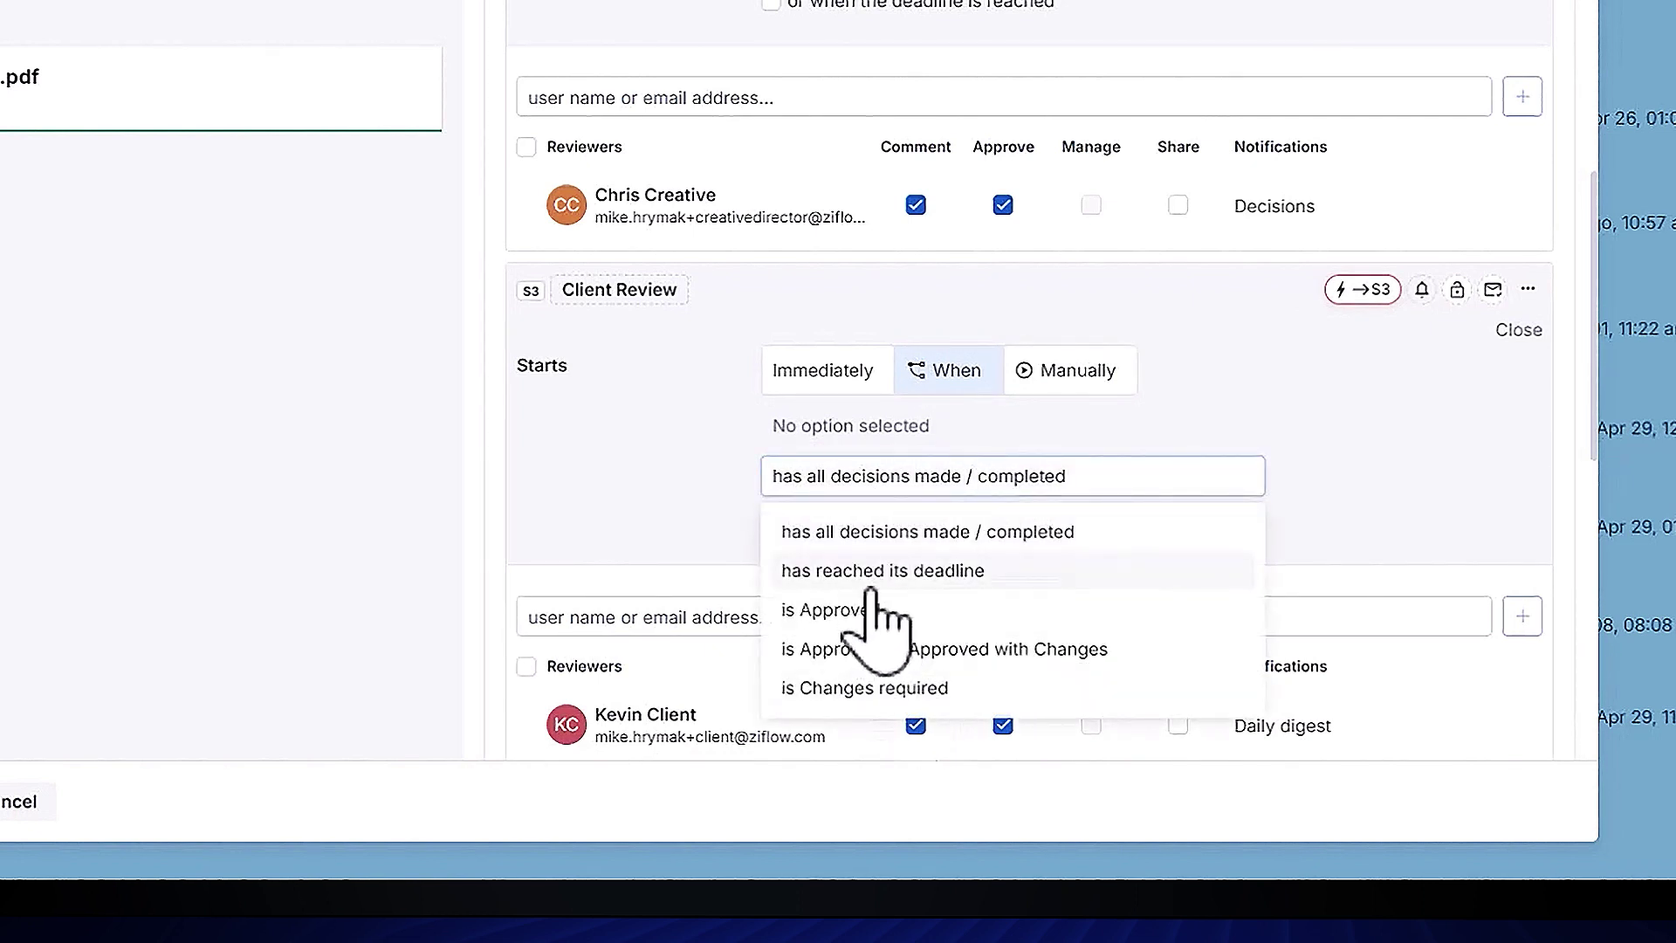
{"action": "left_click", "coordinate": [855, 609]}
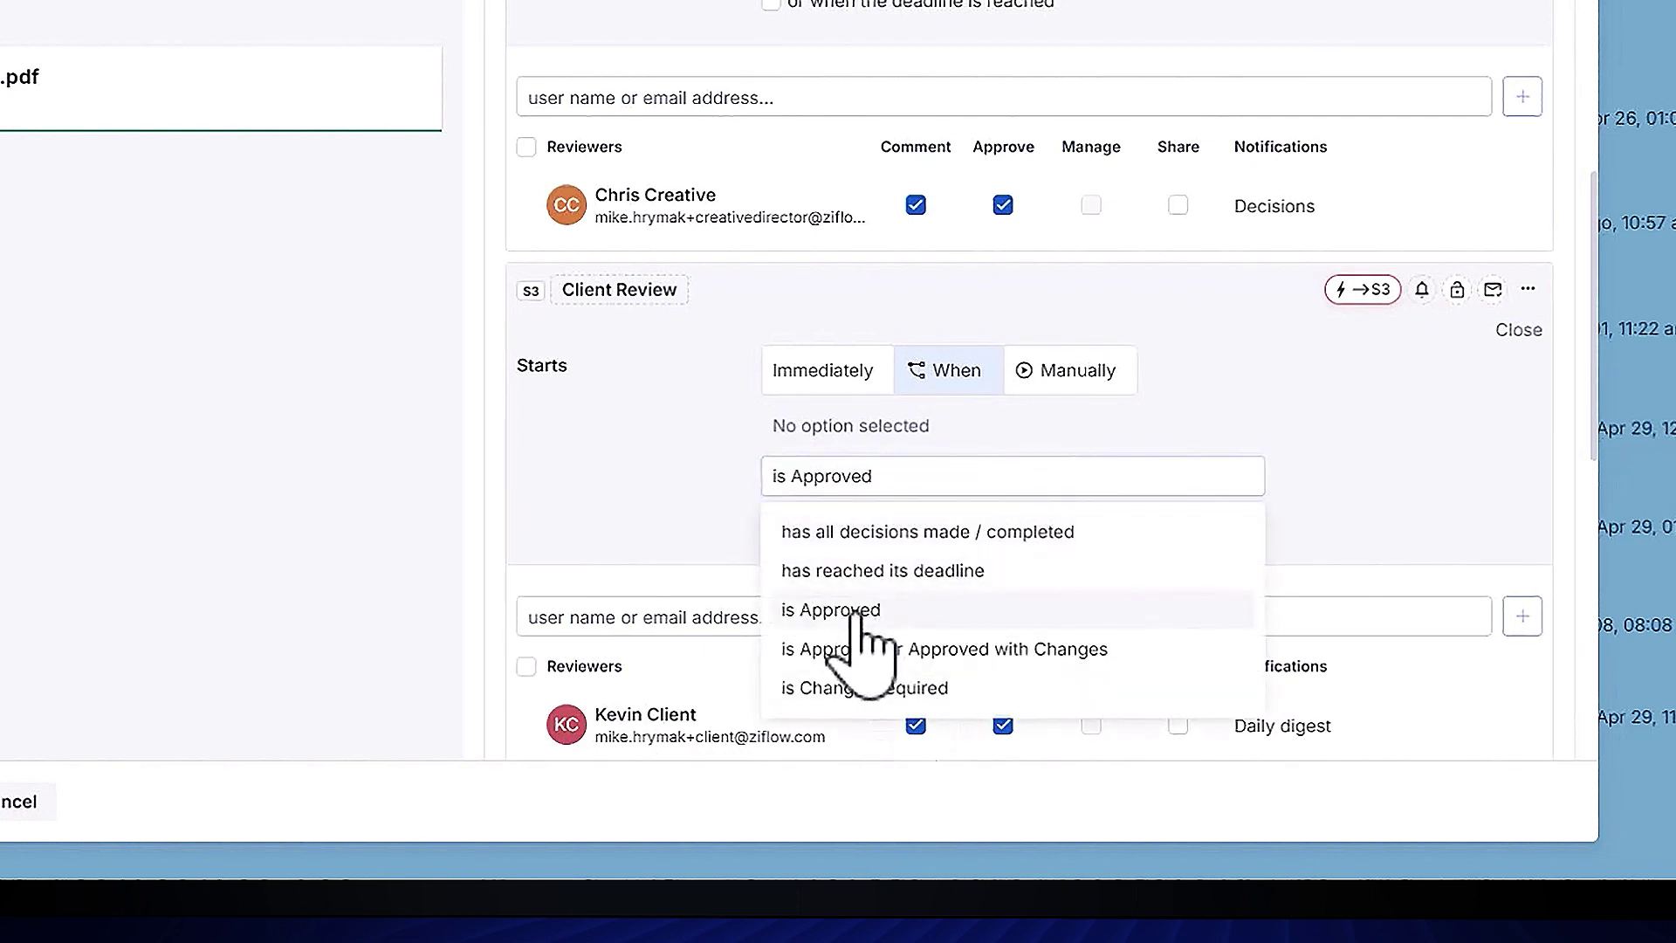
{"action": "left_click", "coordinate": [1516, 331]}
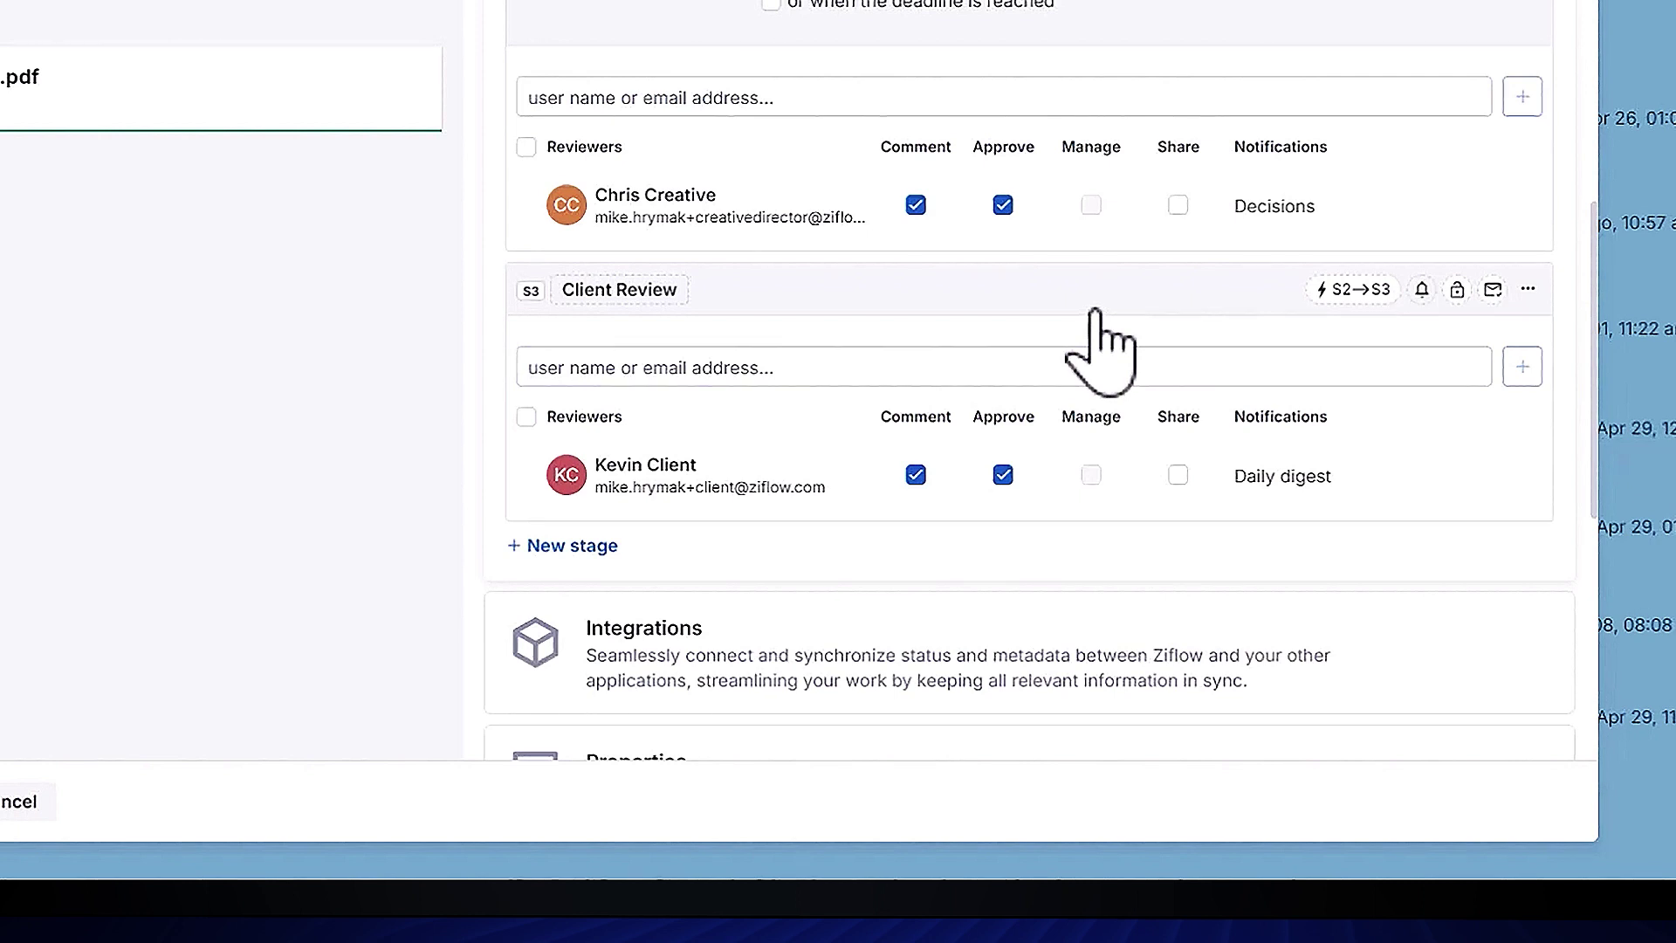
{"action": "scroll", "coordinate": [1097, 344], "scroll_direction": "up", "scroll_amount": 5}
{"action": "scroll", "coordinate": [1104, 349], "scroll_direction": "up", "scroll_amount": 2}
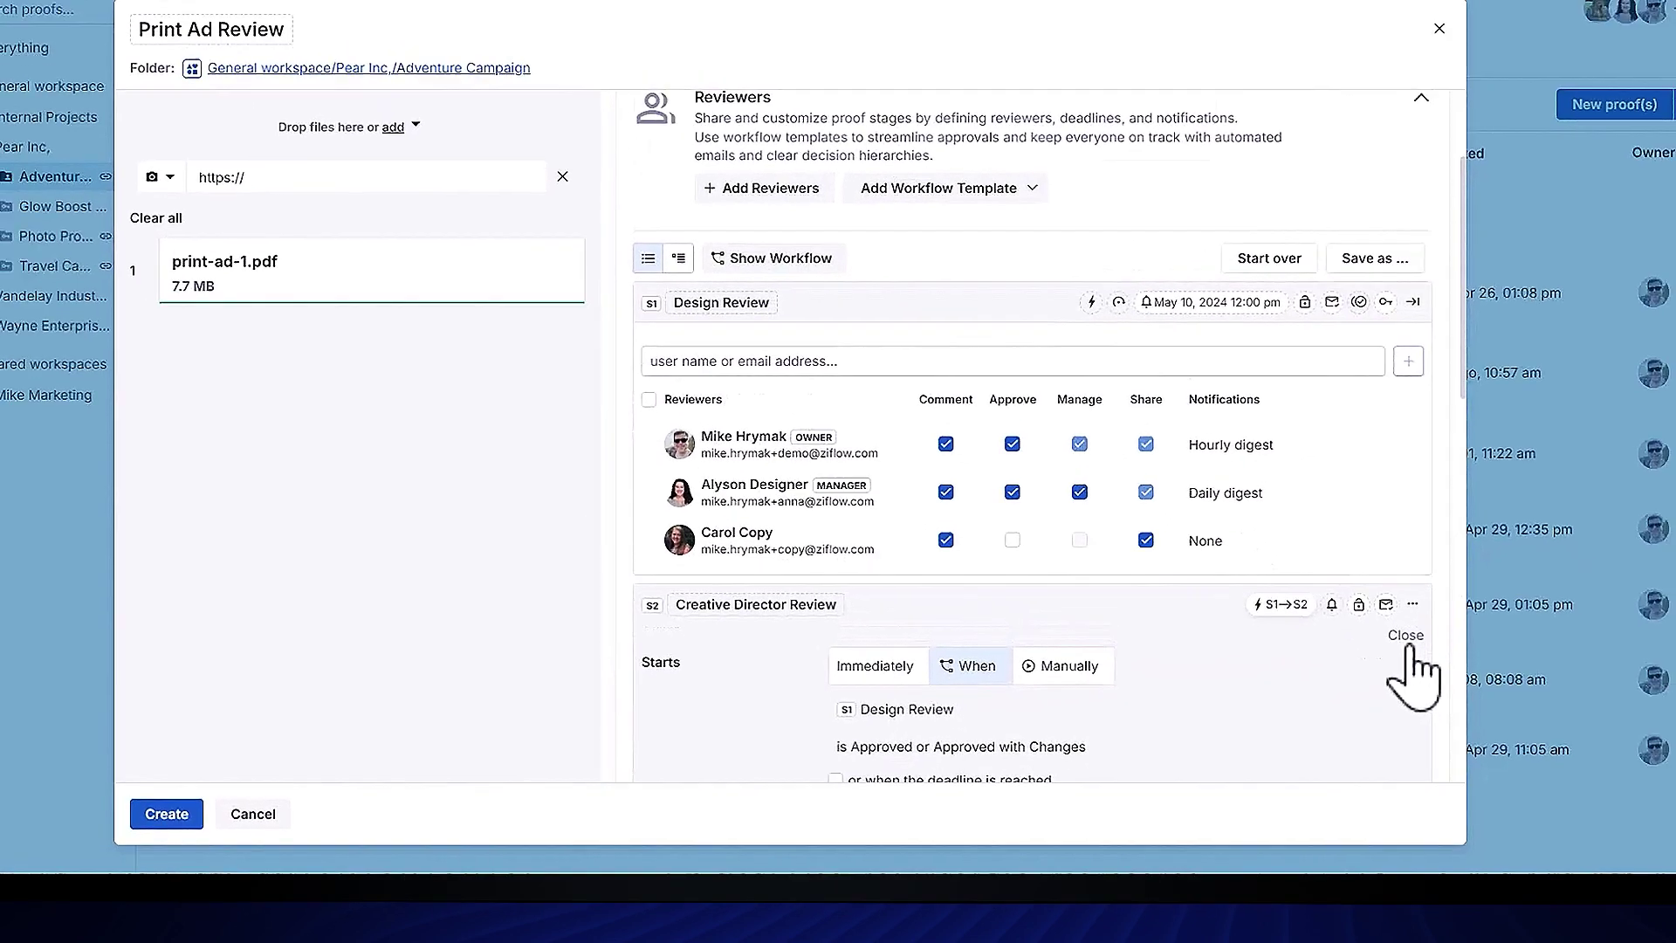
- Close the Creative Director Review start settings panel
{"action": "left_click", "coordinate": [1414, 675]}
{"action": "scroll", "coordinate": [1074, 523], "scroll_direction": "up", "scroll_amount": 3}
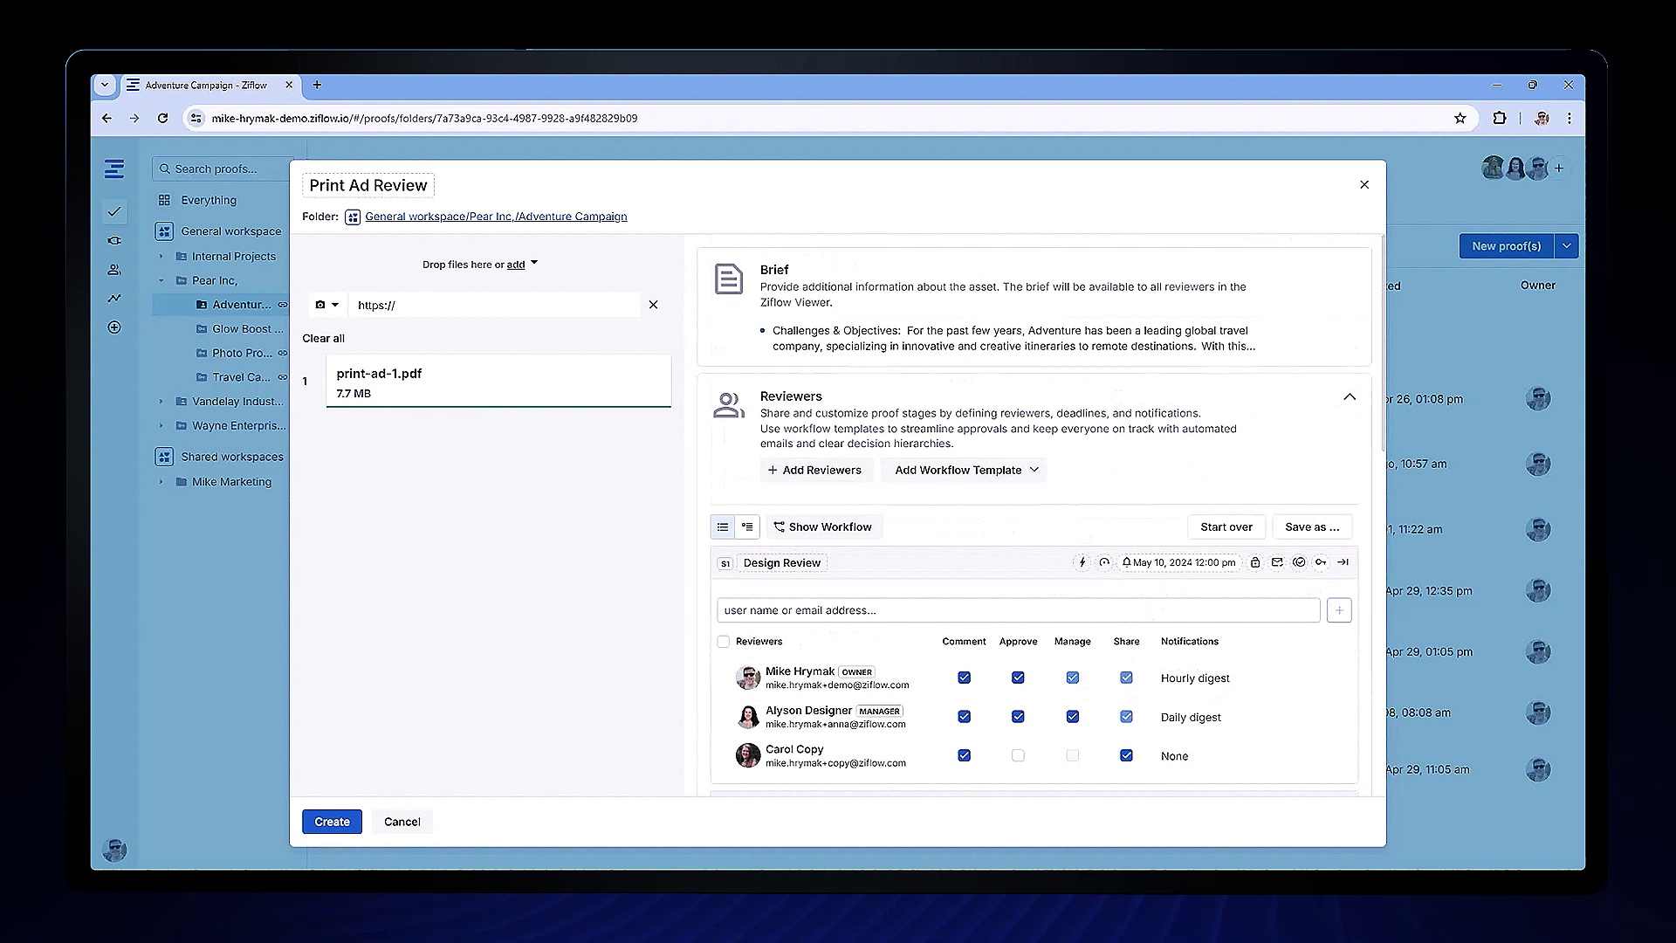
- Save the workflow as a new template named Client Review and create it
{"action": "left_click", "coordinate": [1310, 531]}
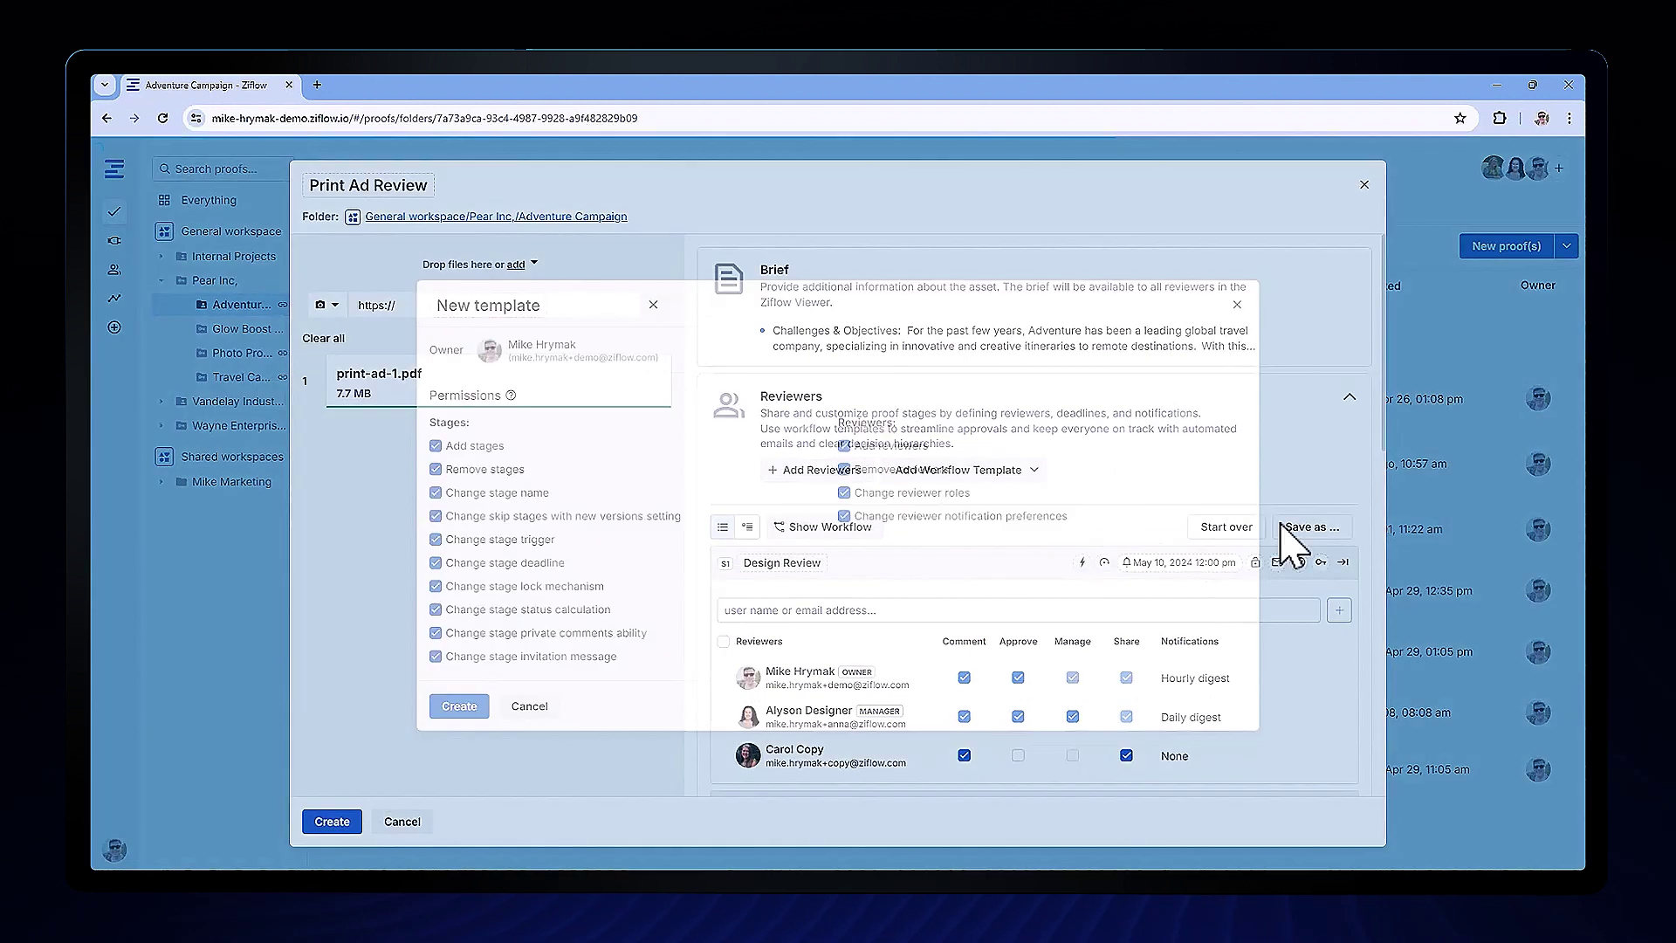
{"action": "left_click", "coordinate": [492, 304]}
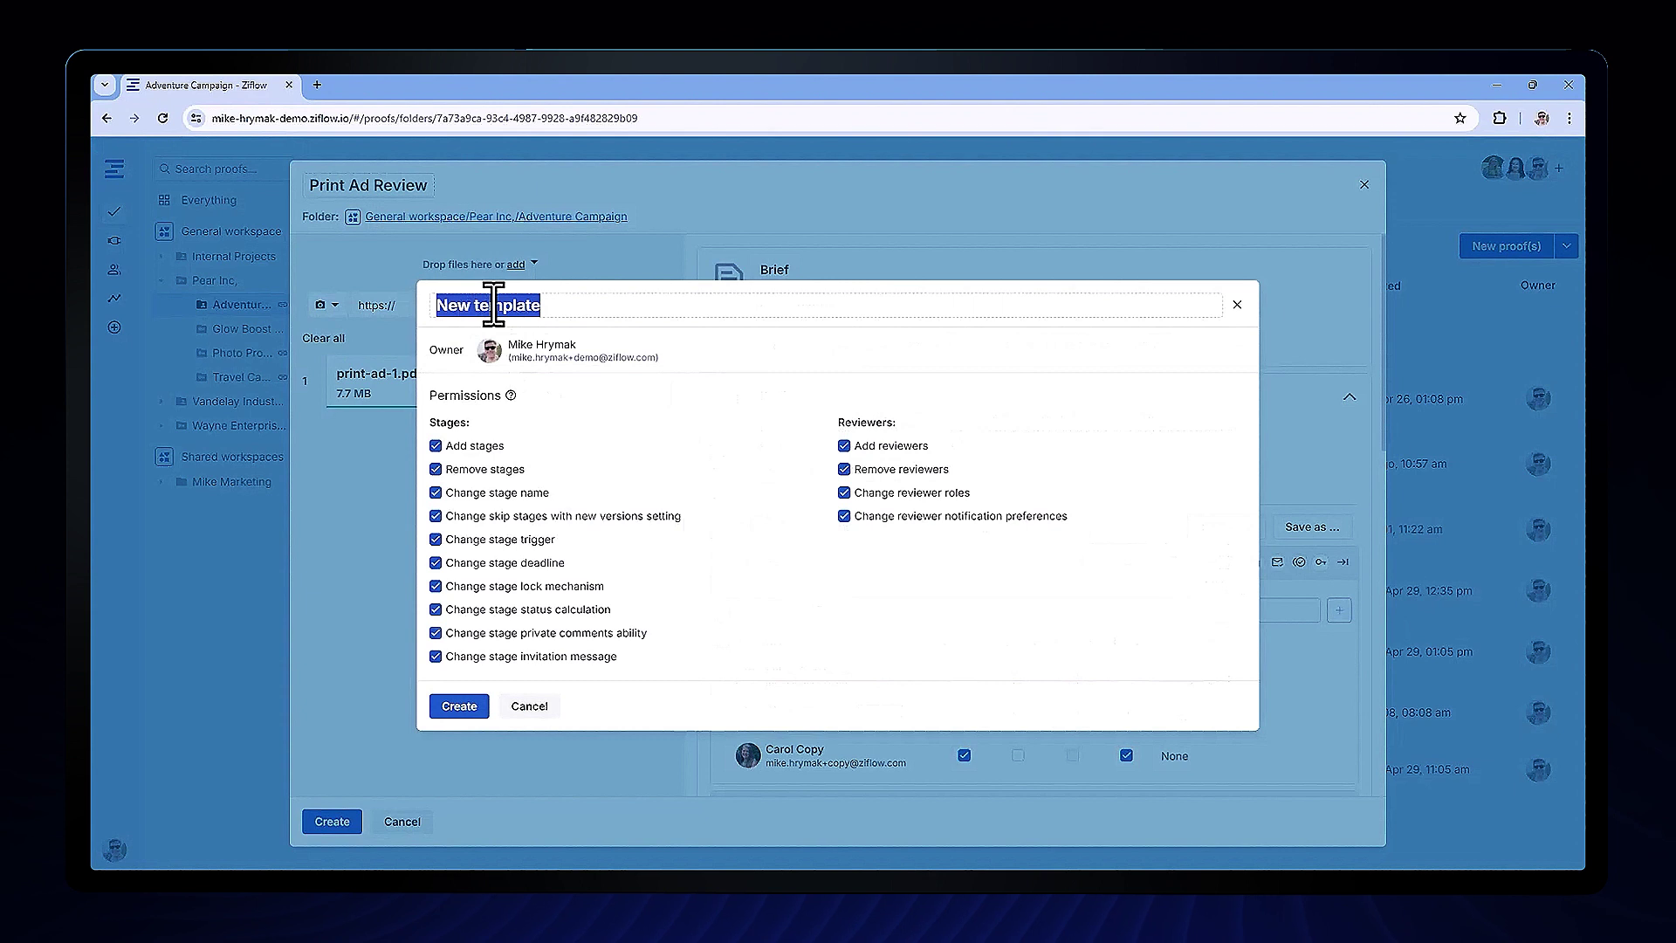
{"action": "type", "text": "Client Review"}
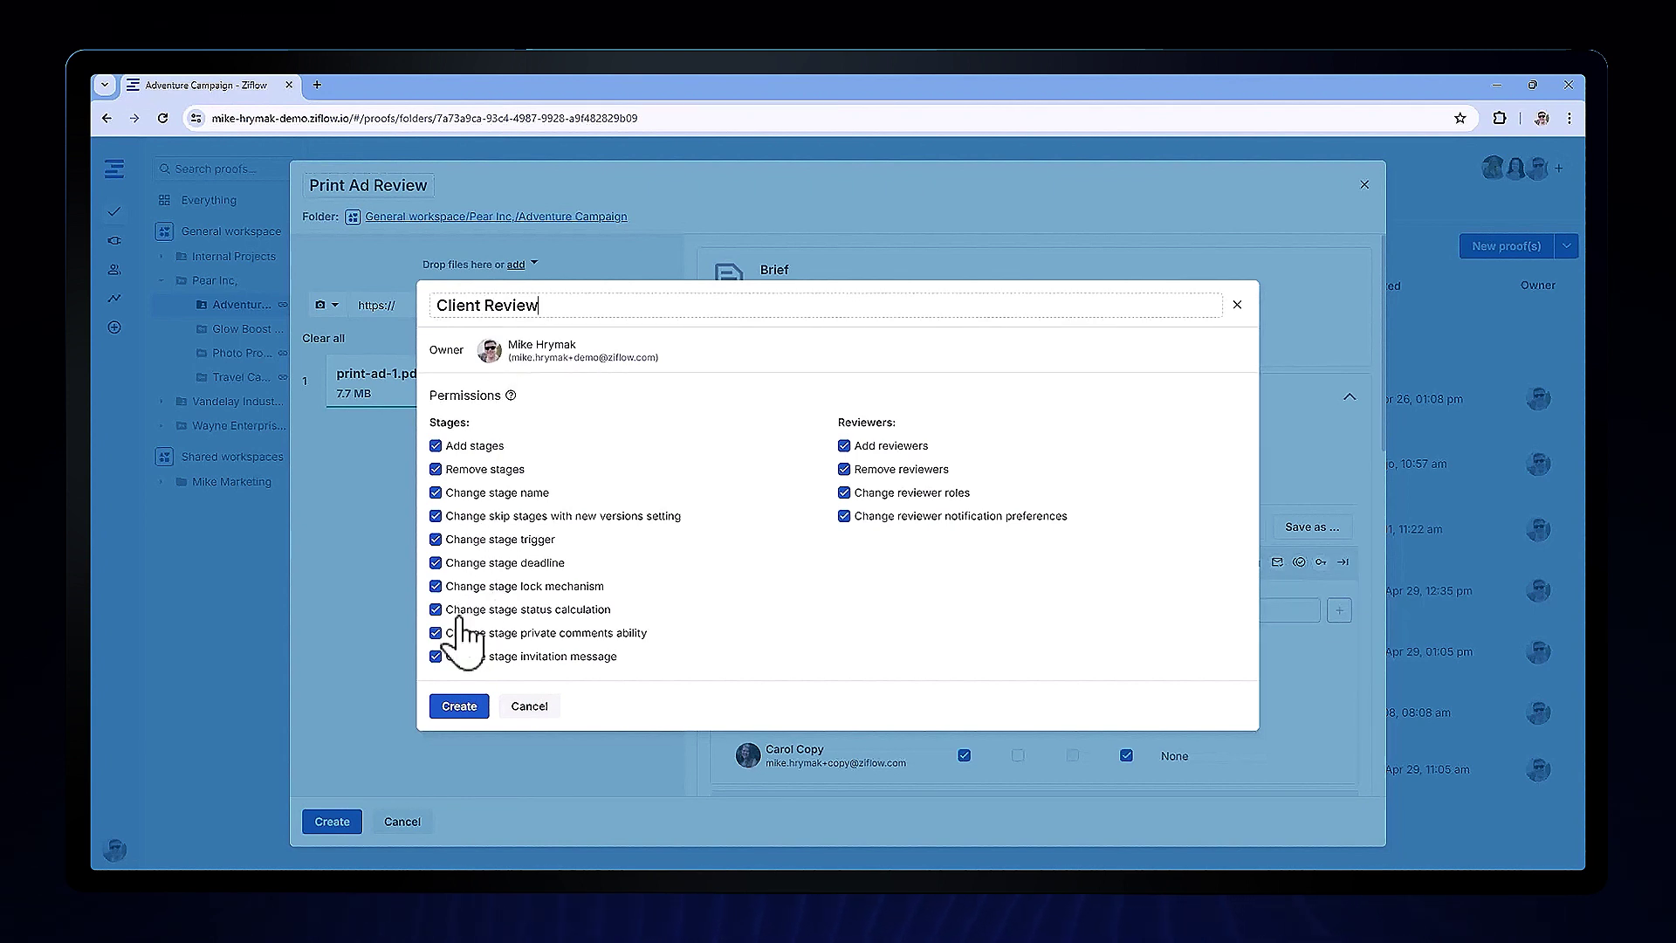
{"action": "left_click", "coordinate": [445, 708]}
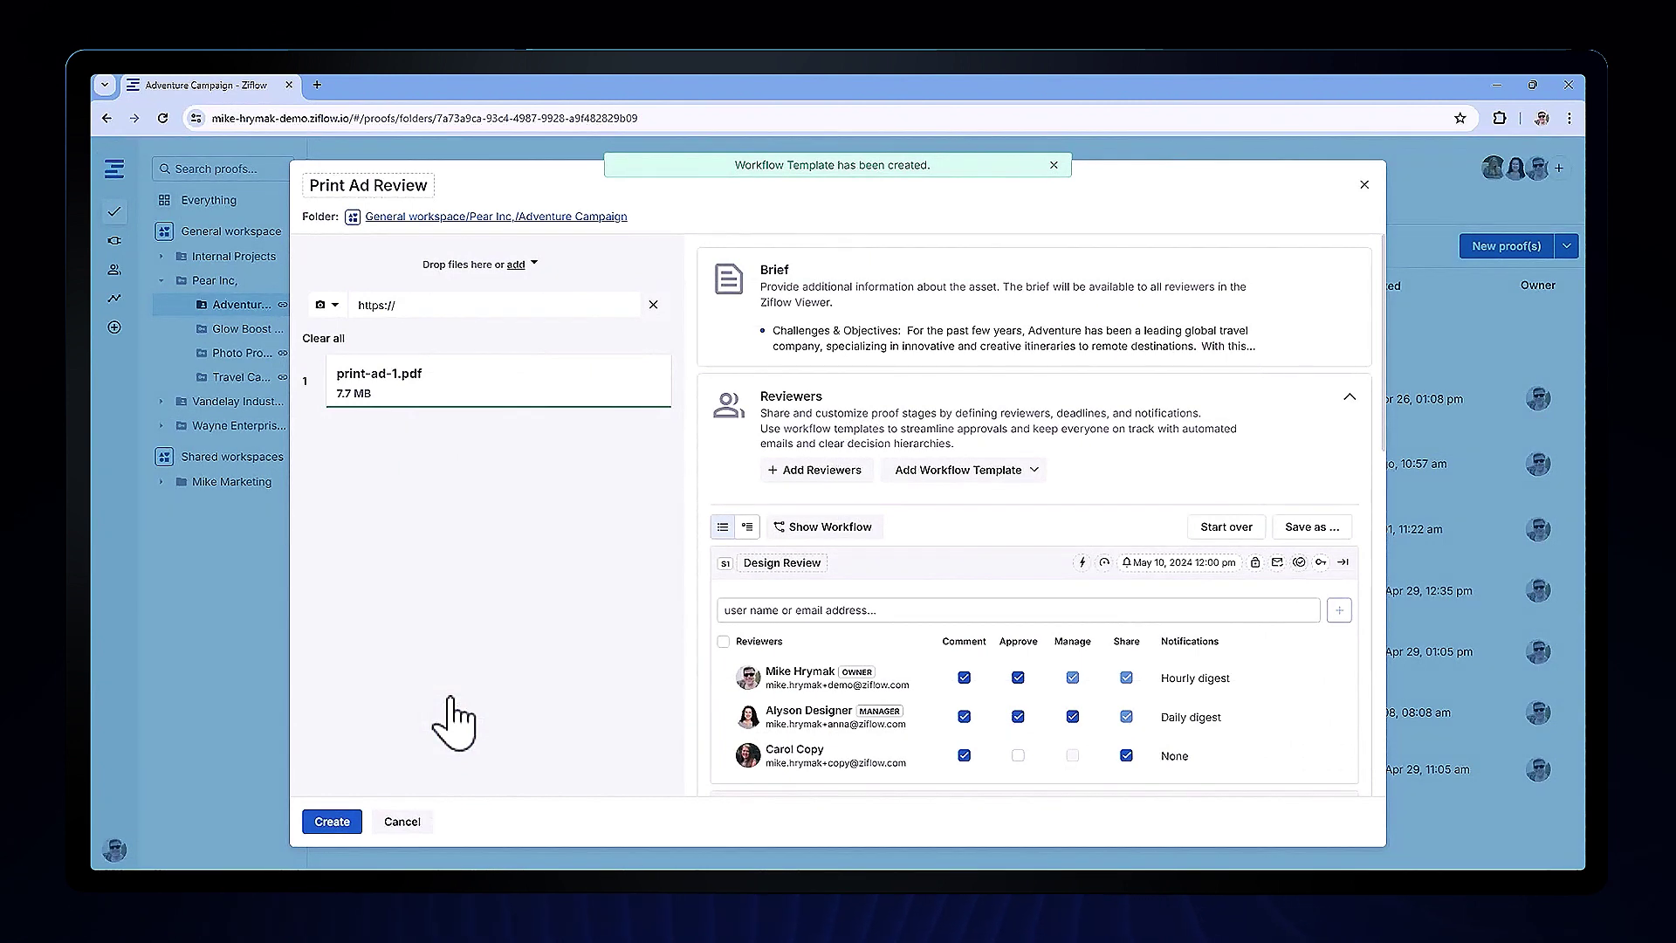
- Create the Print Ad Review proof with its three configured stages
{"action": "left_click", "coordinate": [342, 817]}
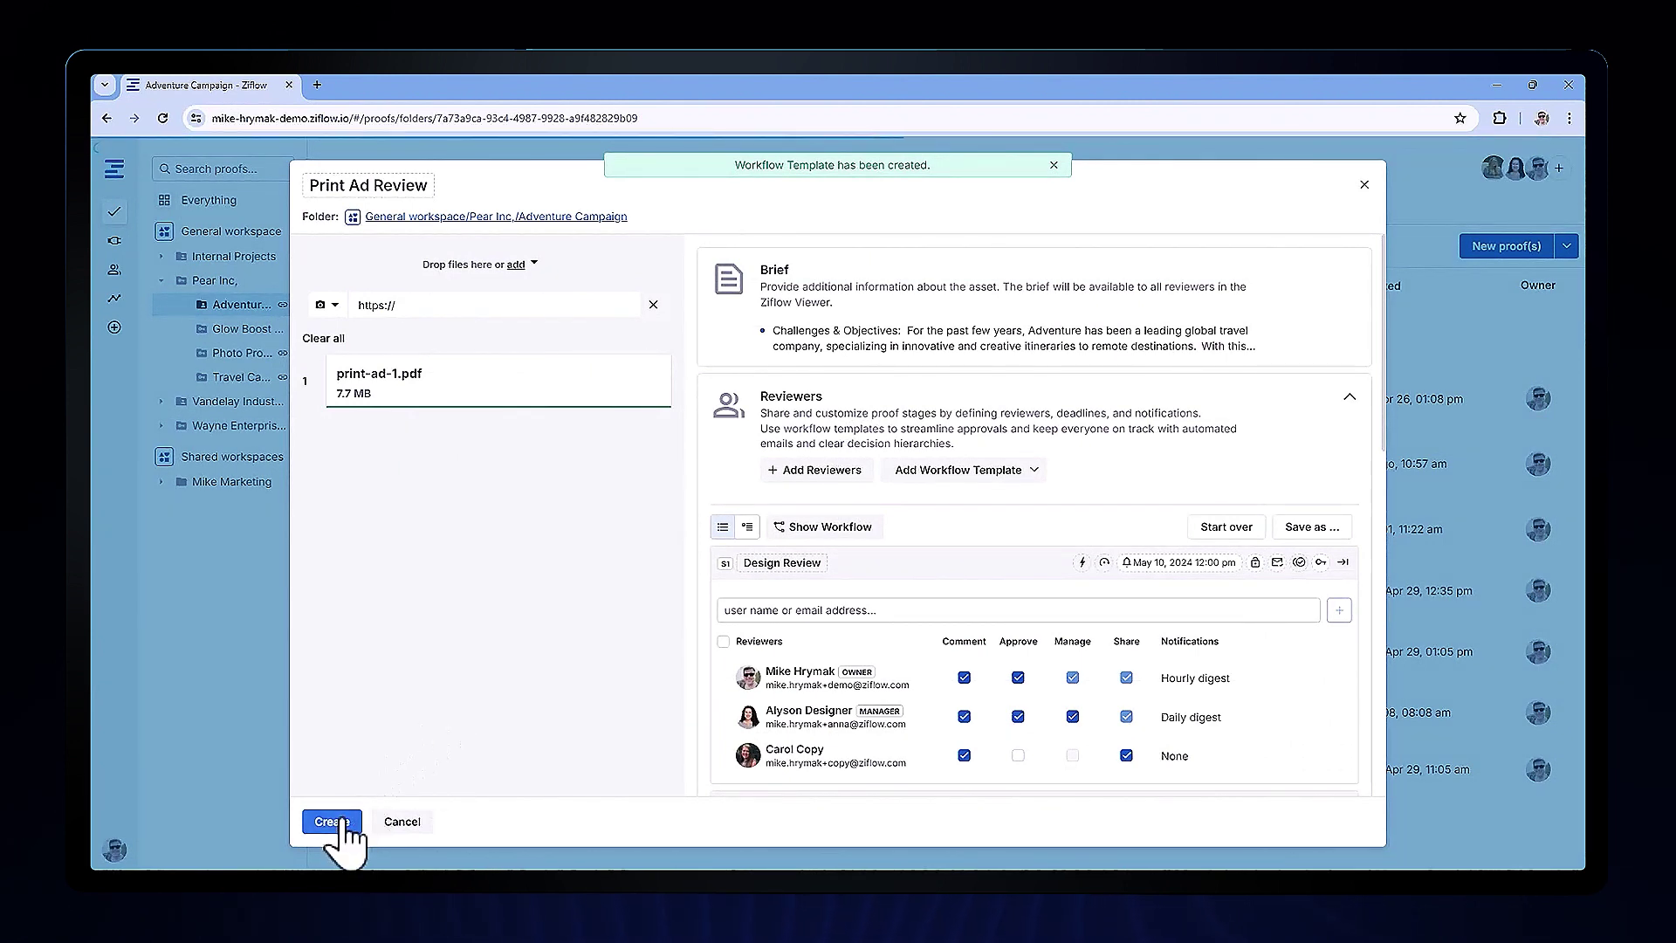